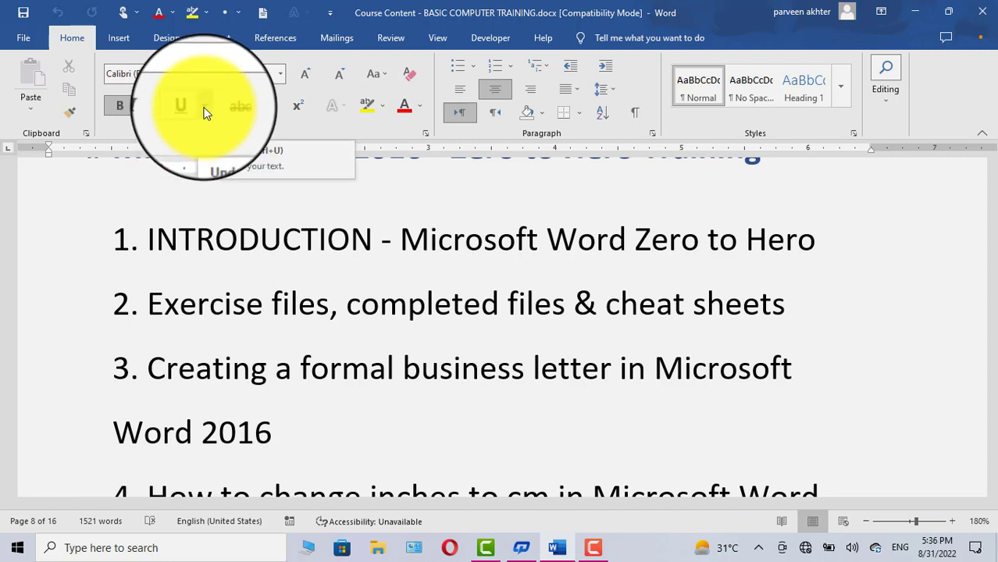
pyautogui.click(204, 111)
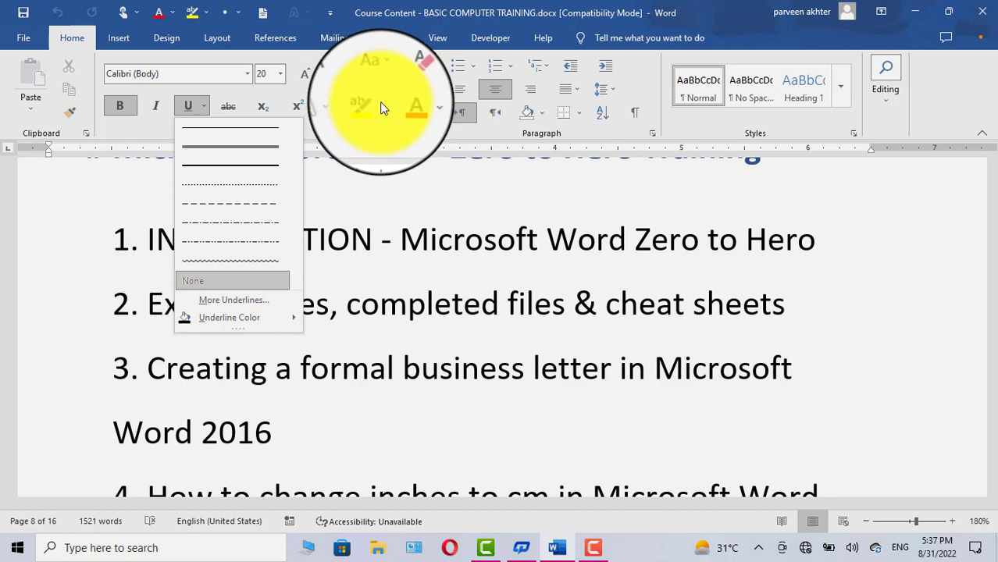
pyautogui.click(836, 240)
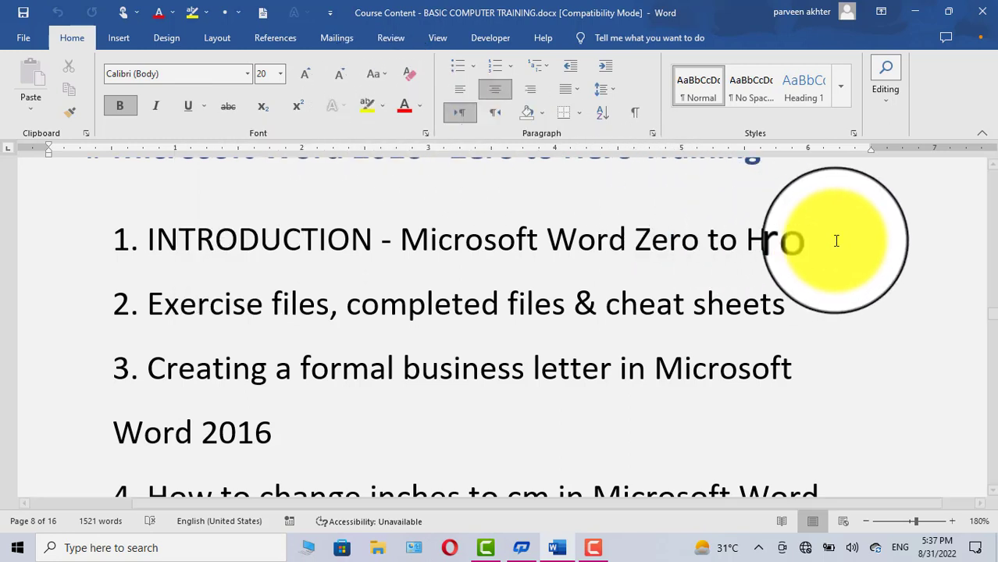
# Step: Highlight the words "Zero to Hero" in list item 1 in yellow
pyautogui.moveTo(836, 241); pyautogui.dragTo(634, 240)
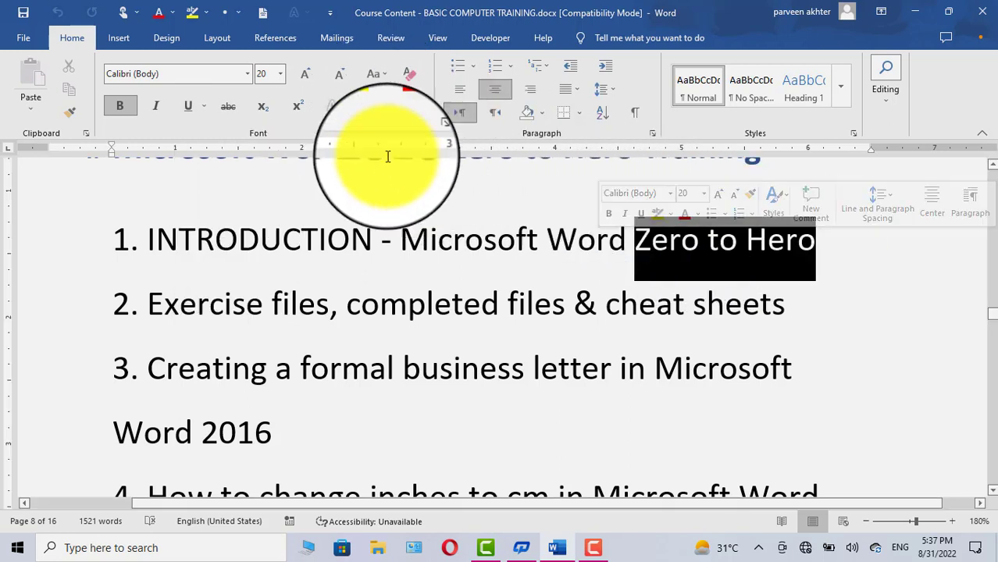
pyautogui.click(384, 107)
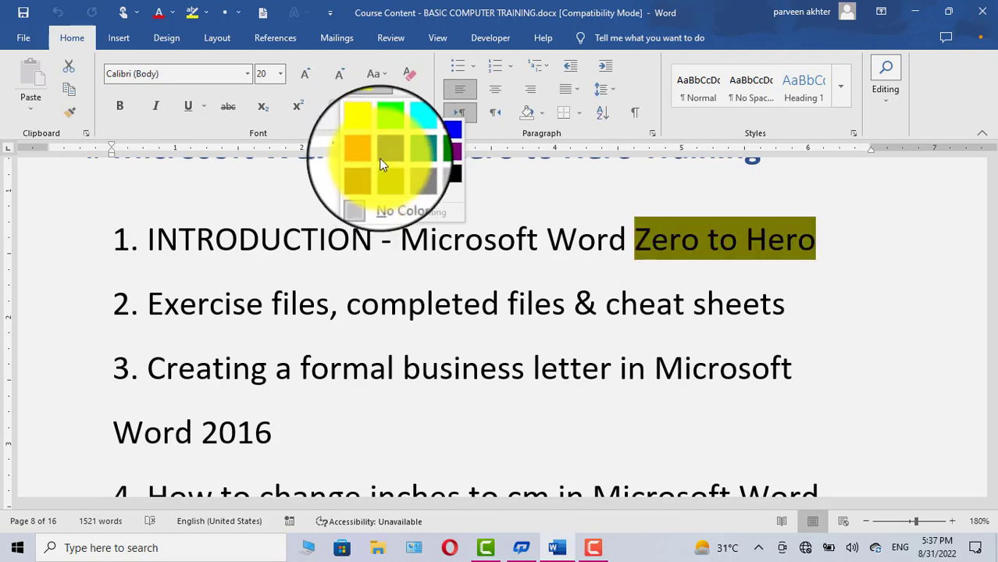
pyautogui.click(362, 130)
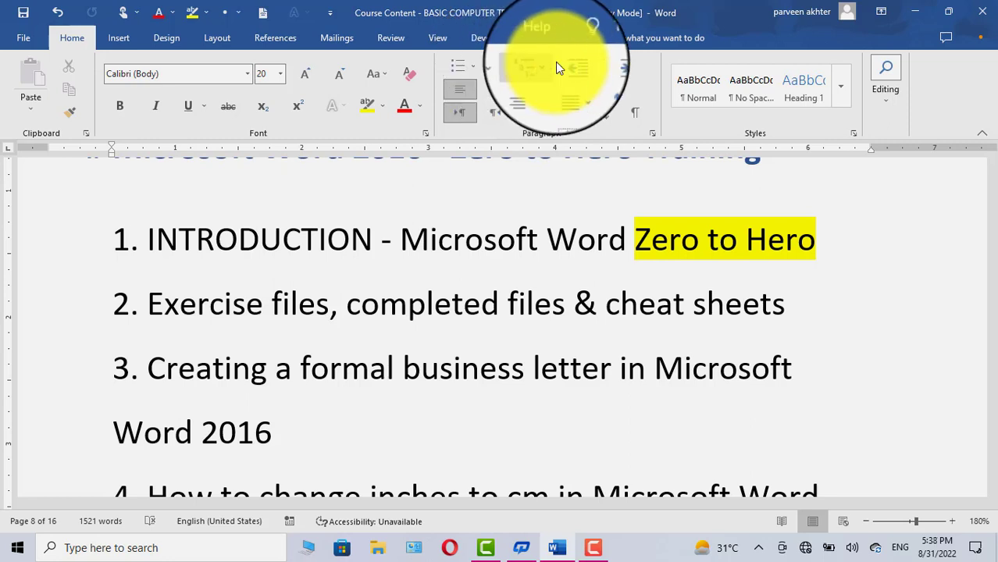
# Step: Increase the indent of list item 1 by one level and decrease it back again
pyautogui.click(606, 66)
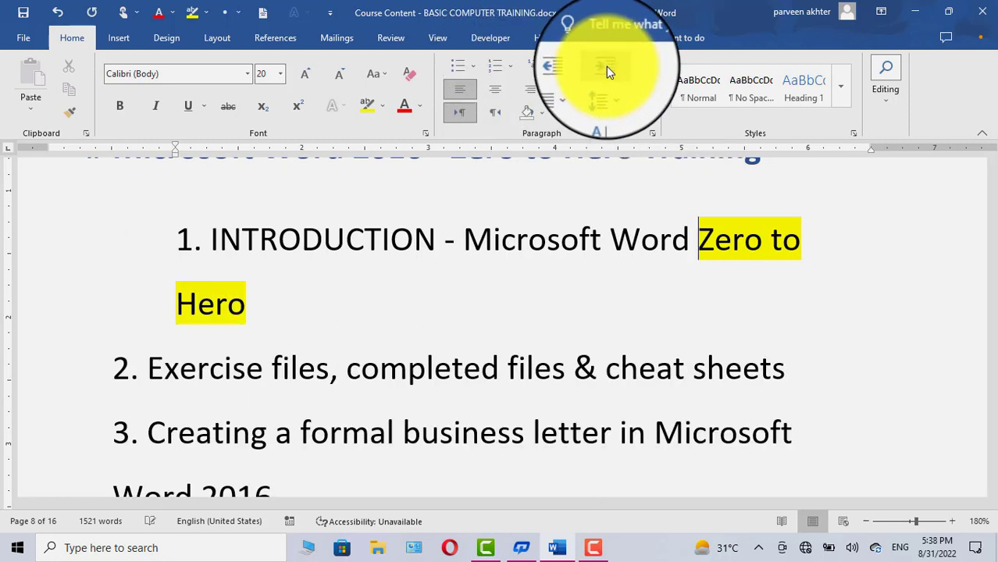
pyautogui.click(565, 70)
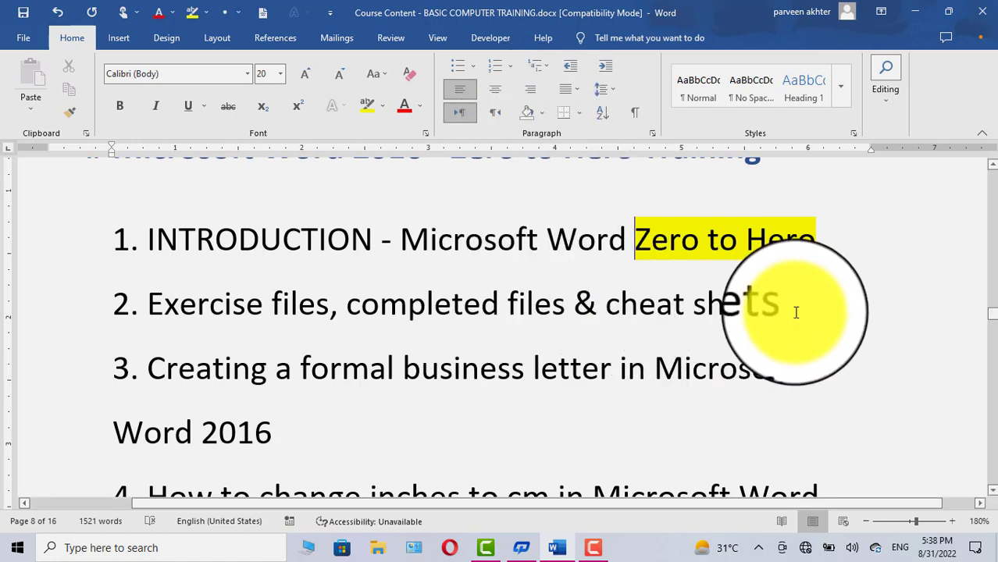
# Step: Highlight the text from "Exercise files" in item 2 through "Microsoft" in item 3 in dark blue
pyautogui.moveTo(750, 369); pyautogui.dragTo(188, 301)
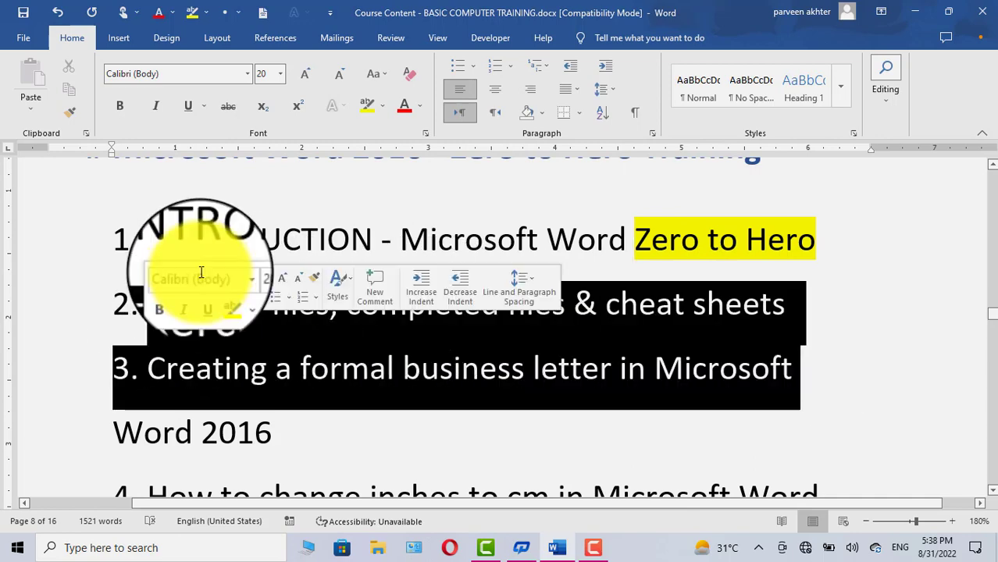
pyautogui.click(384, 107)
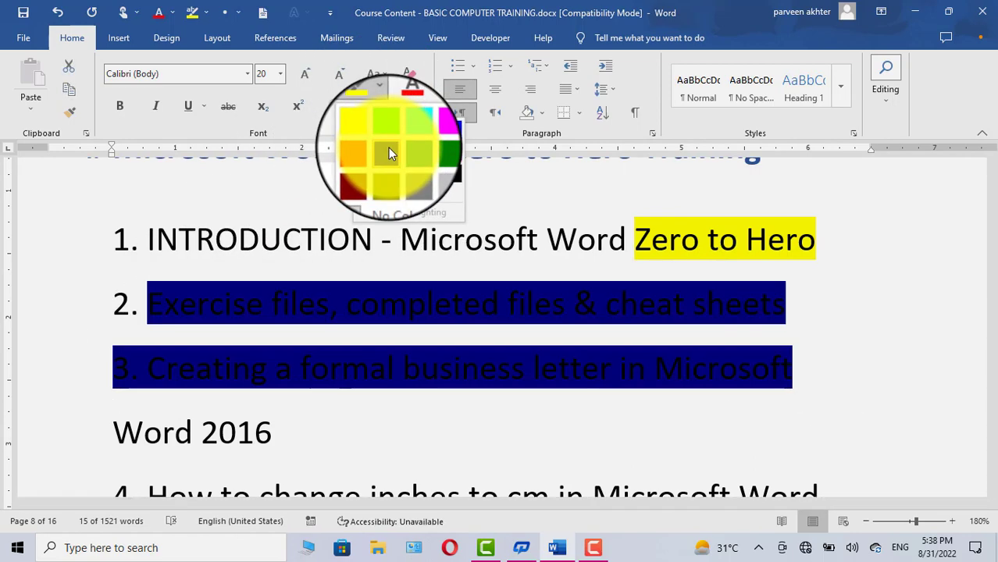
pyautogui.click(389, 148)
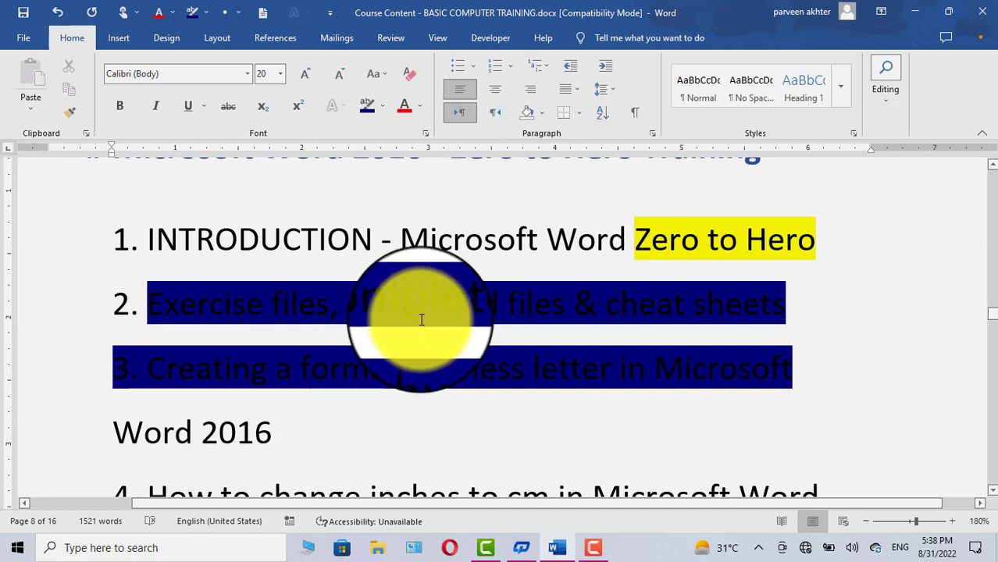
# Step: Apply dark gold paragraph shading to list item 4, "How to change inches to cm in Microsoft Word"
pyautogui.scroll(-5, 421, 321)
pyautogui.click(469, 252)
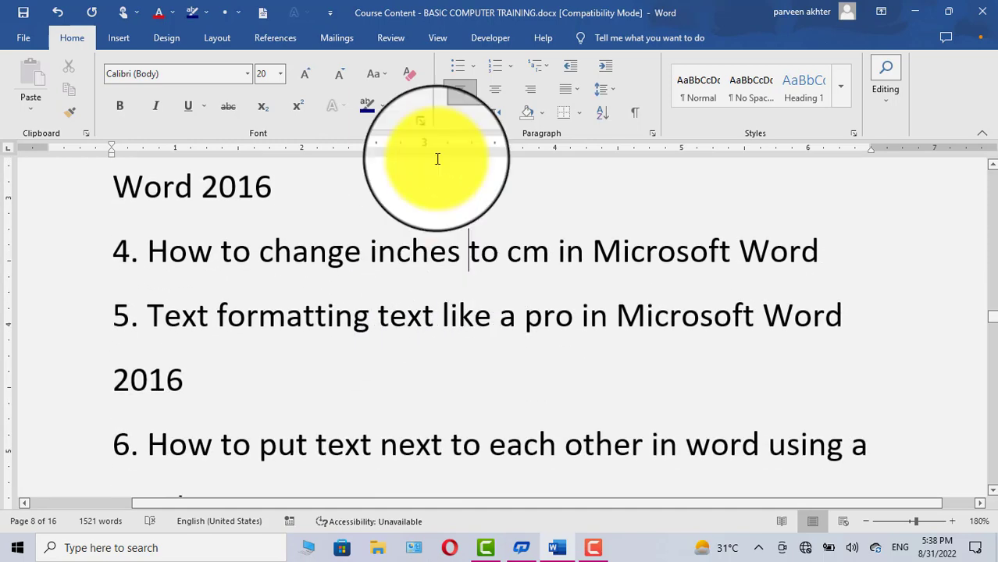
pyautogui.click(543, 114)
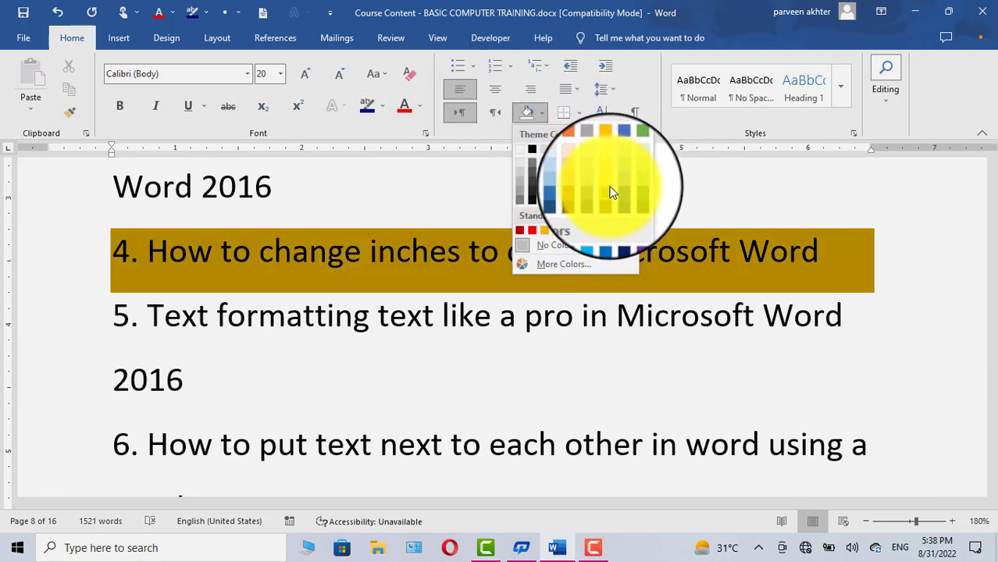
pyautogui.click(612, 192)
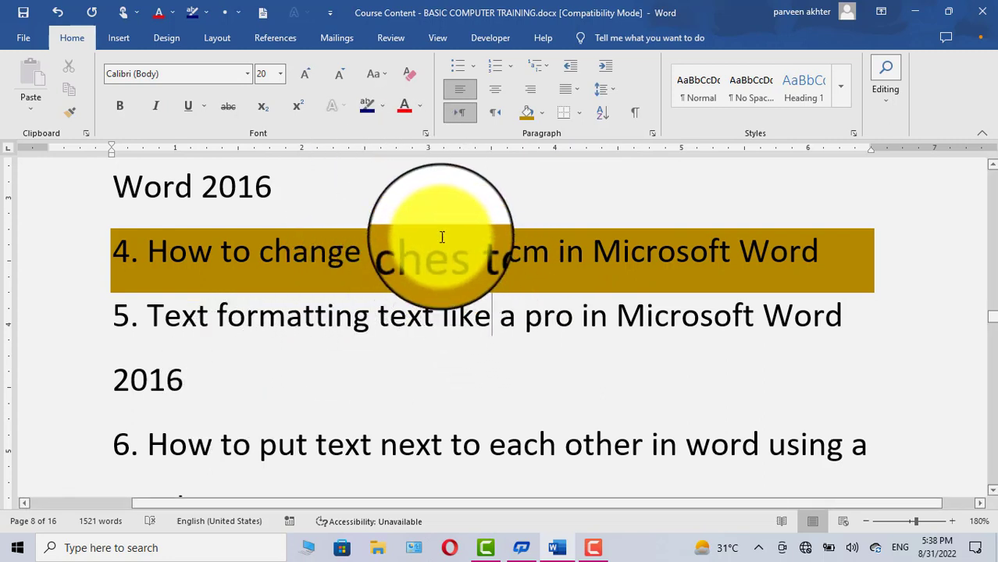
pyautogui.click(579, 116)
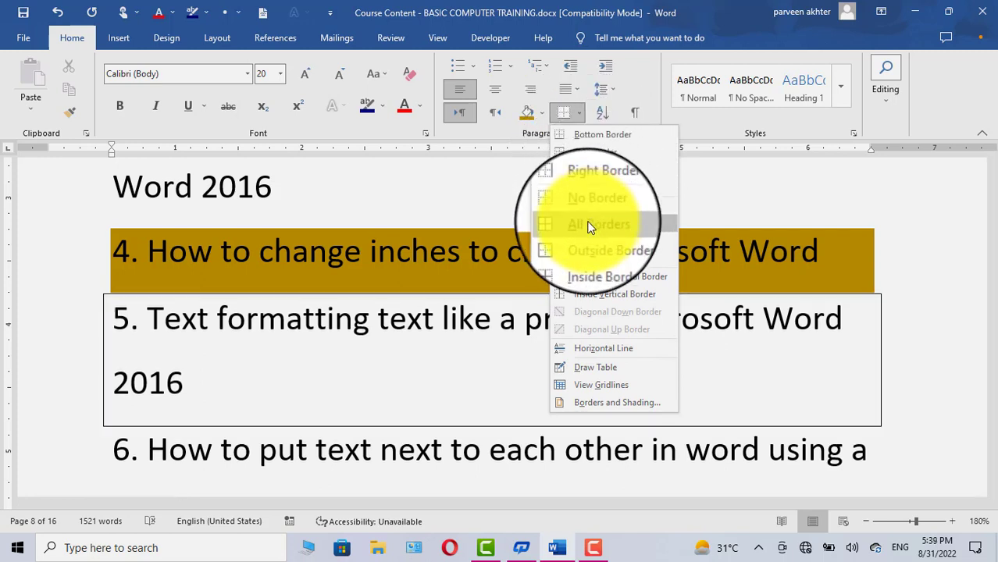
pyautogui.click(906, 300)
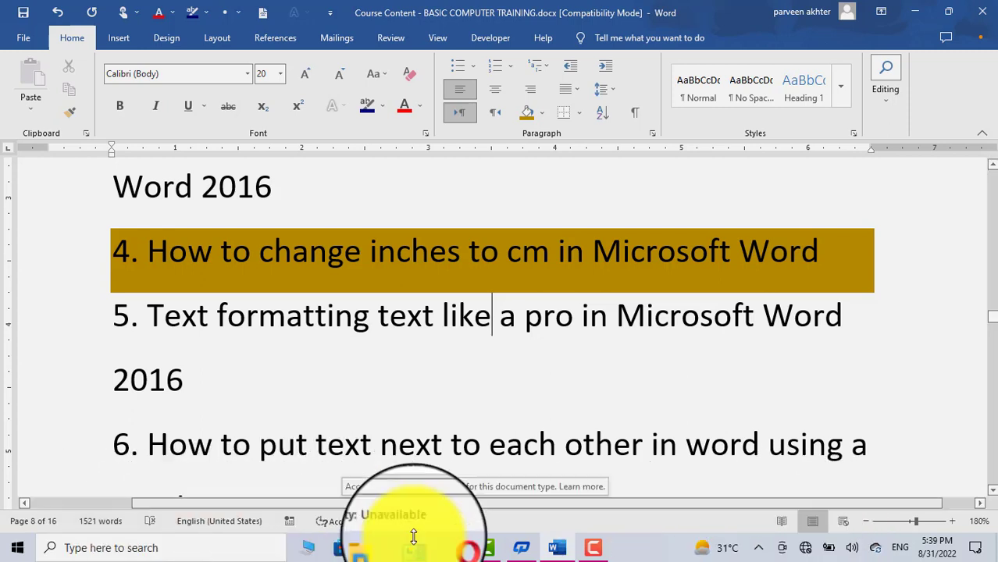
pyautogui.scroll(3, 481, 401)
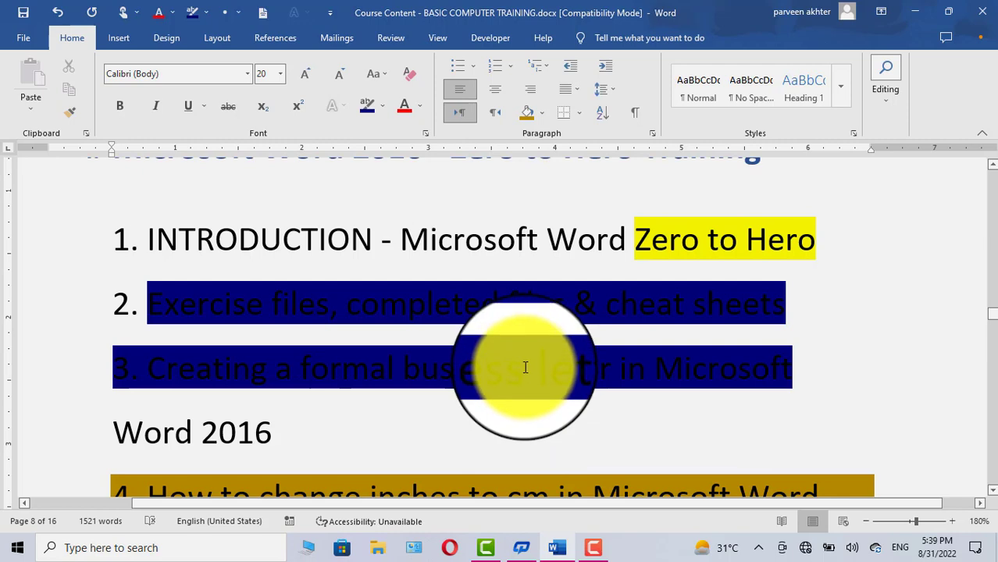
pyautogui.scroll(-2, 524, 365)
# Step: Create a new blank document and fill it with placeholder paragraphs using =lorem()
pyautogui.click(19, 38)
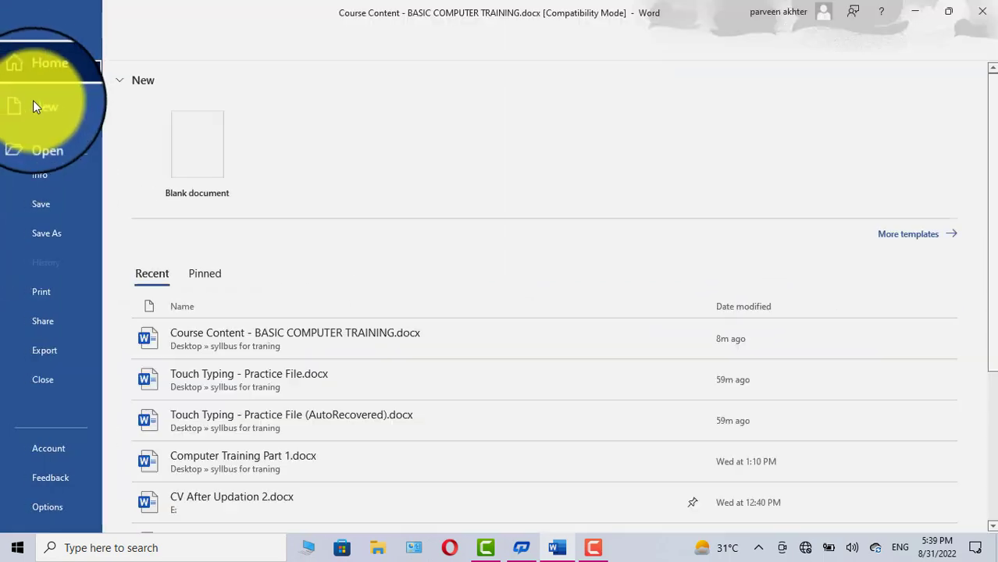
pyautogui.click(33, 105)
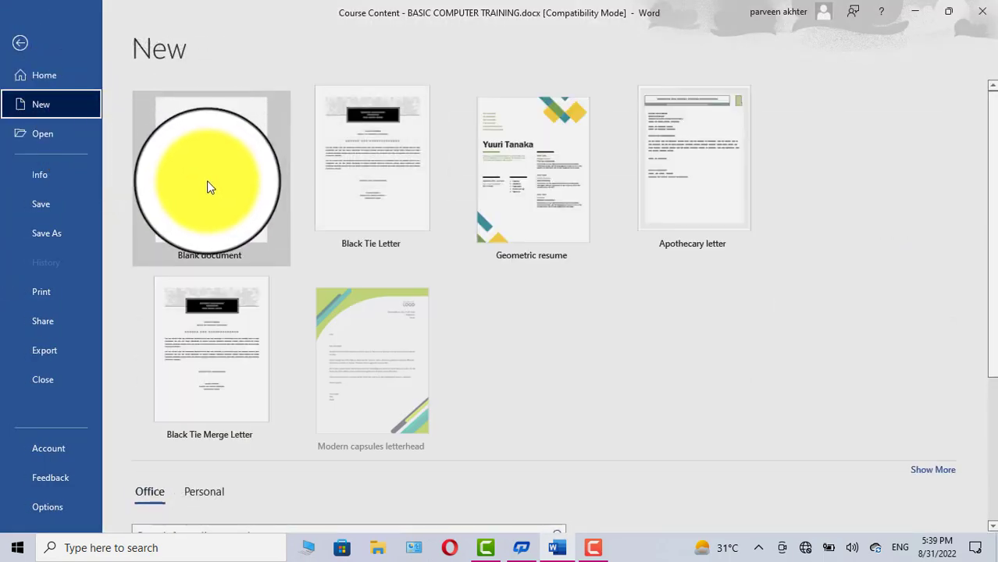
pyautogui.press('Escape')
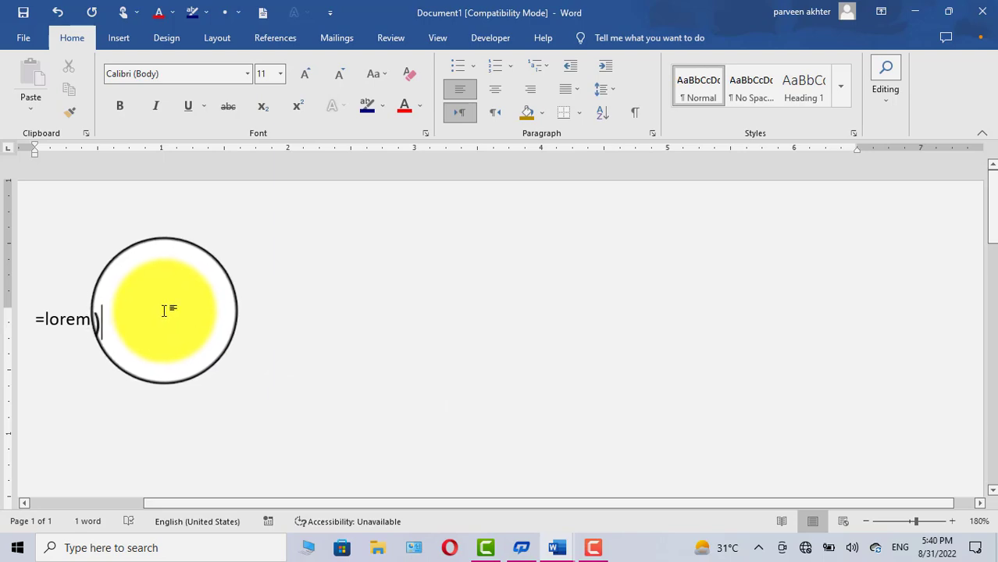
pyautogui.press('Return')
pyautogui.scroll(10, 168, 311)
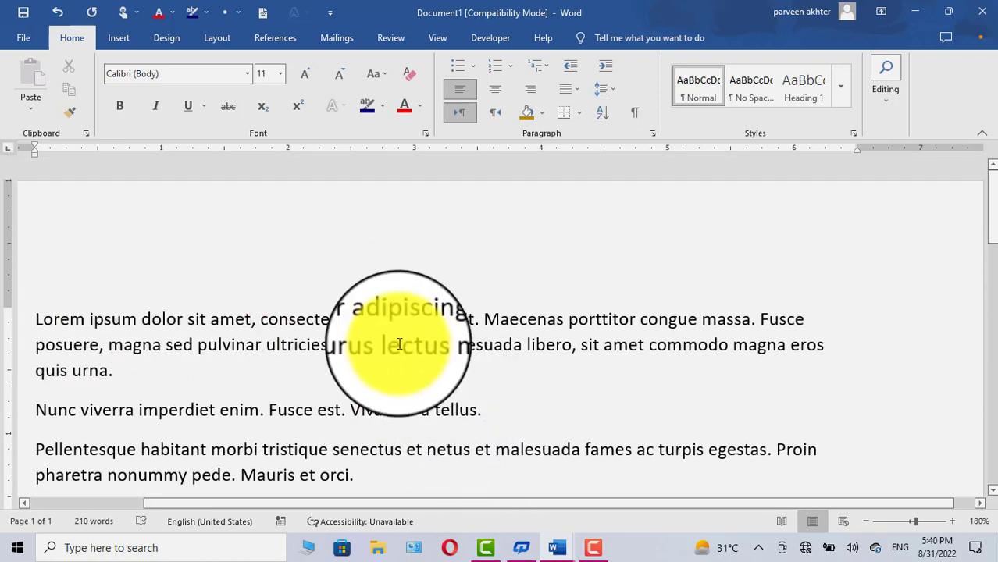
pyautogui.hotkey('alt', 'Tab')
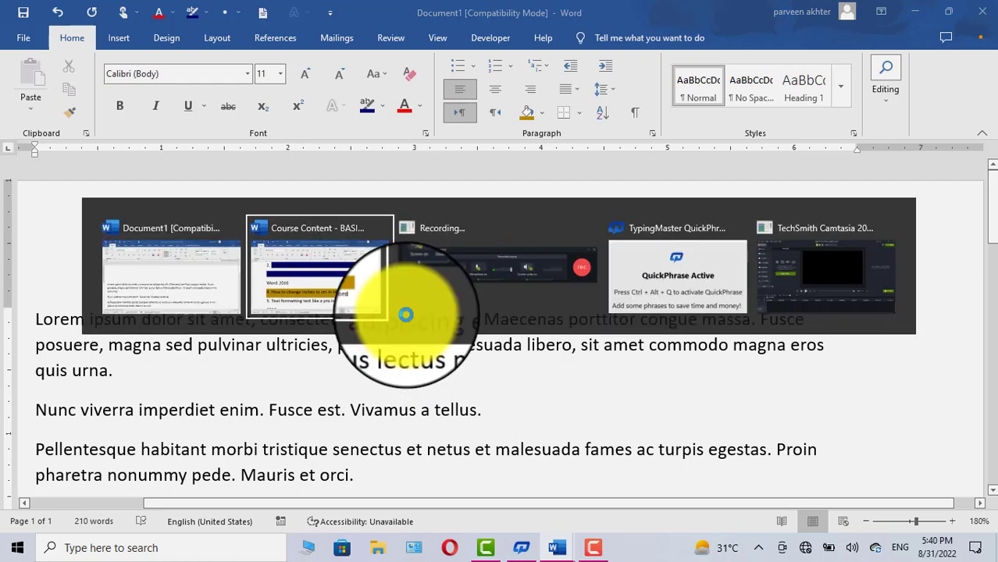
pyautogui.hotkey('alt', 'Tab')
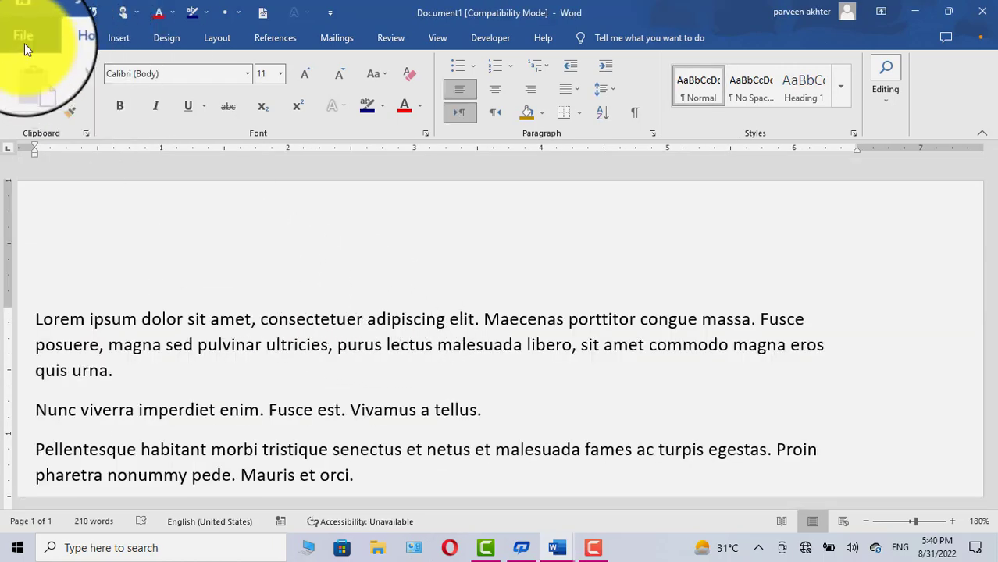
pyautogui.hotkey('alt', 'Tab')
pyautogui.hotkey('alt', 'Tab')
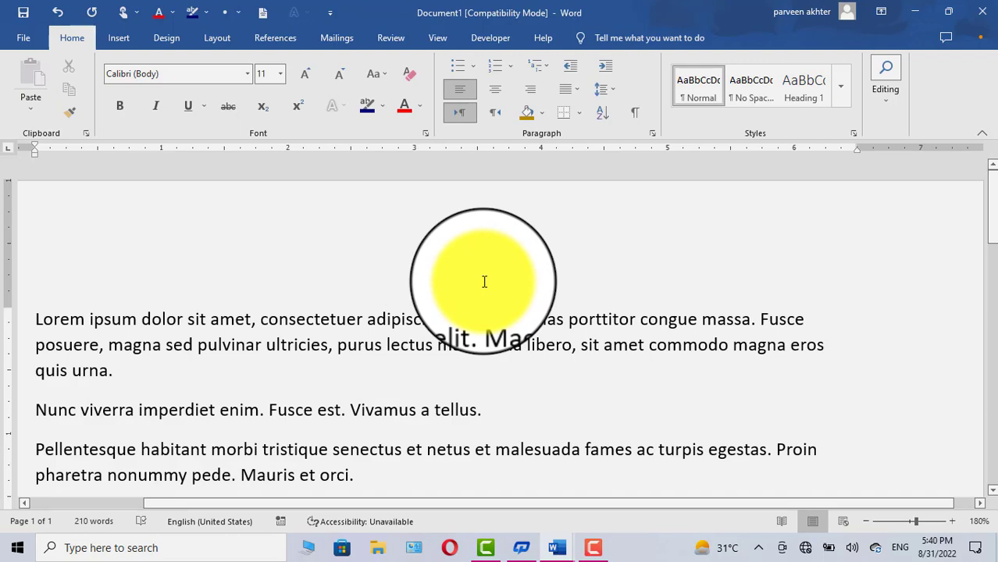
# Step: Select all the placeholder paragraphs in the new document and delete them
pyautogui.scroll(-3, 11, 199)
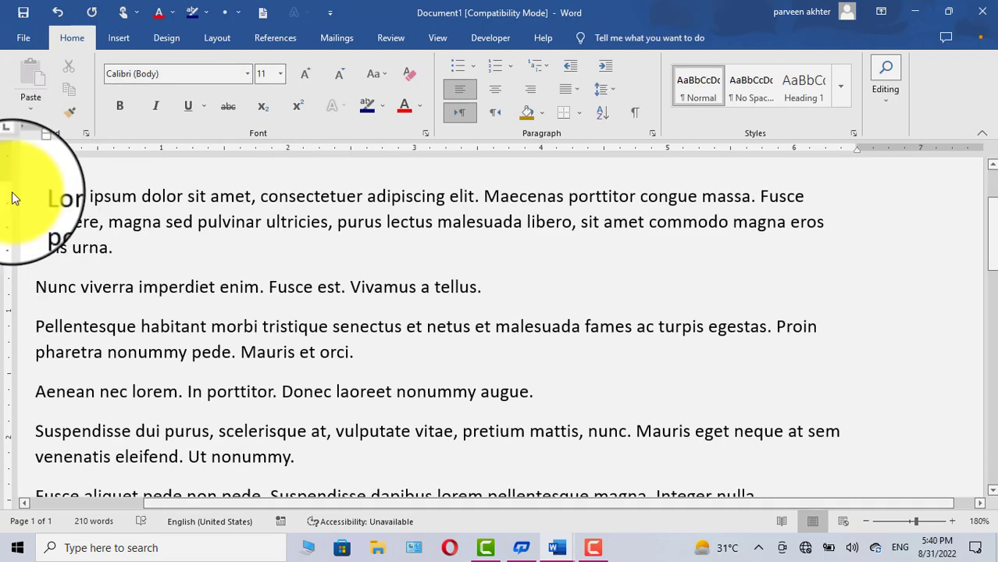
pyautogui.moveTo(36, 196); pyautogui.dragTo(615, 426)
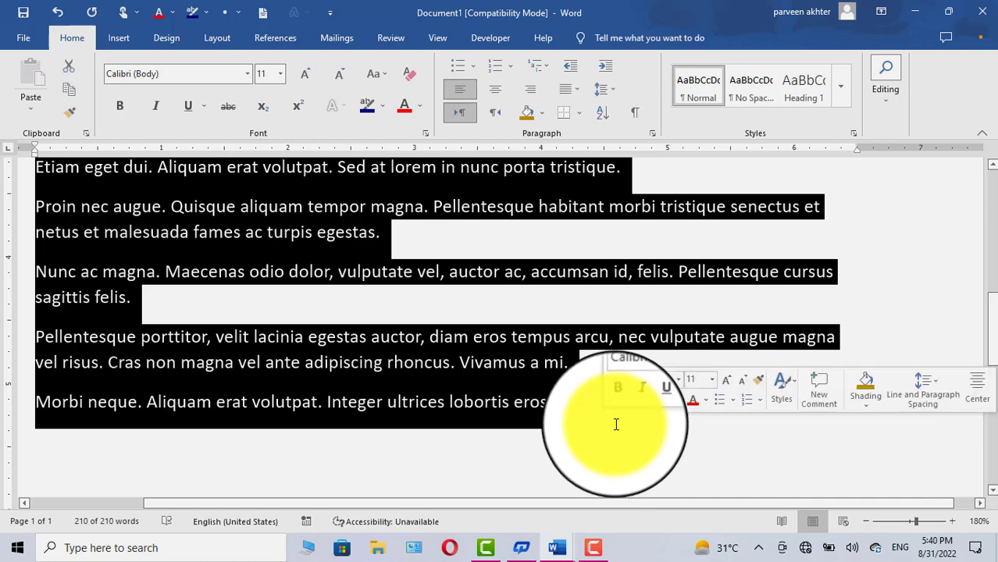
pyautogui.press('Delete')
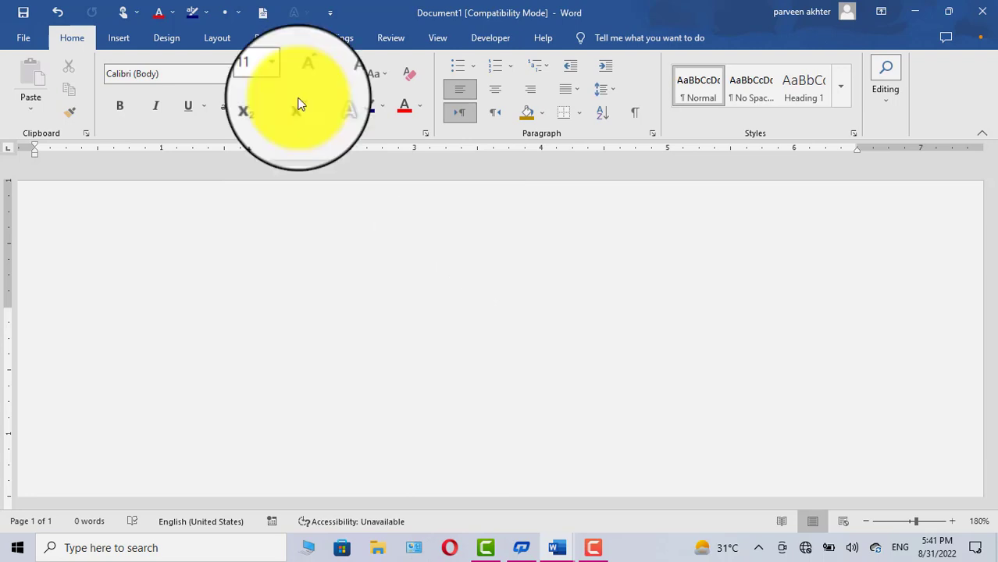
# Step: Examine the document templates offered for creating a new file, including the Office letters, reports, resumes, newsletters and faxes
pyautogui.click(23, 37)
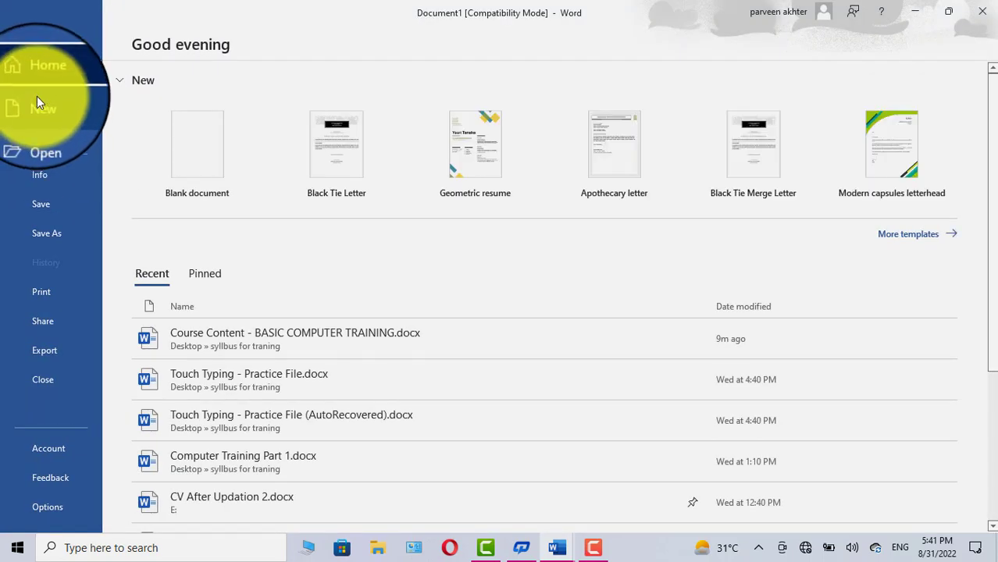
pyautogui.click(37, 96)
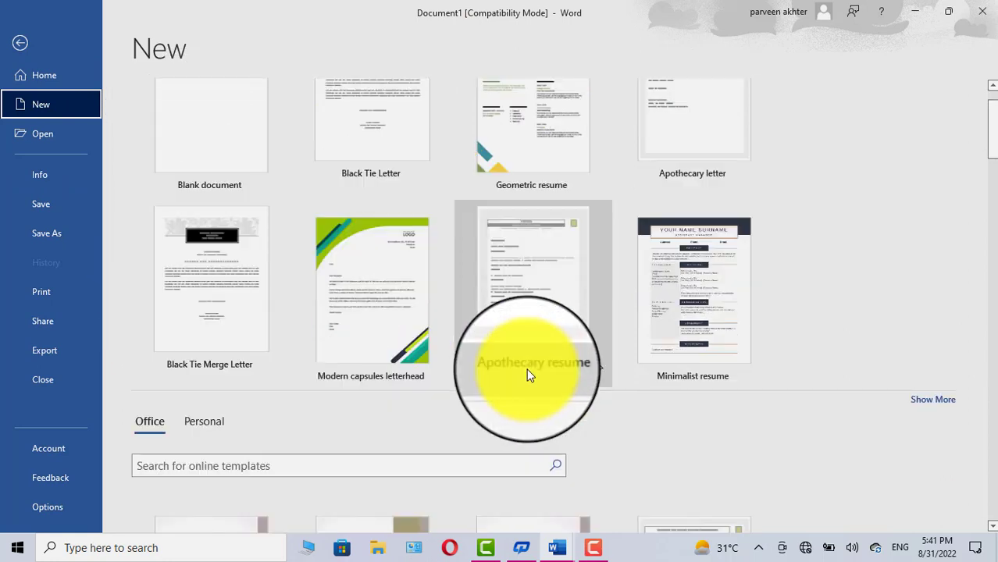
pyautogui.scroll(-3, 765, 387)
pyautogui.scroll(-1, 639, 379)
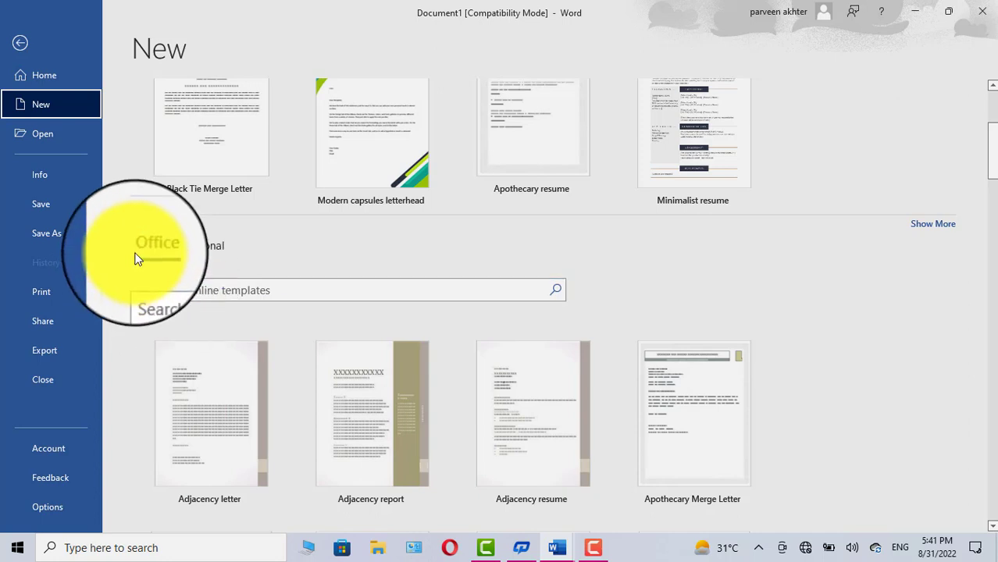
pyautogui.scroll(-2, 269, 283)
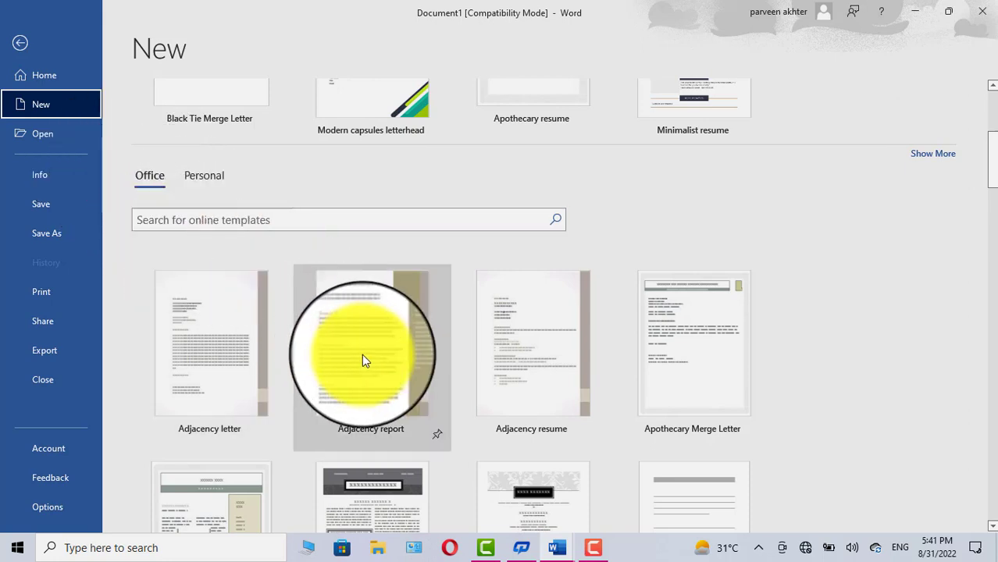
pyautogui.scroll(-2, 365, 354)
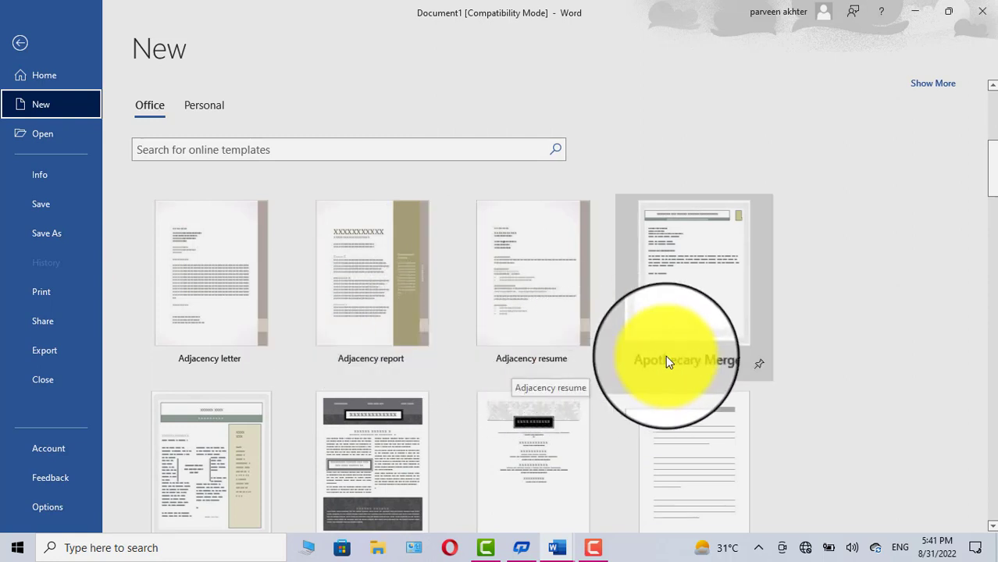
pyautogui.scroll(-4, 300, 405)
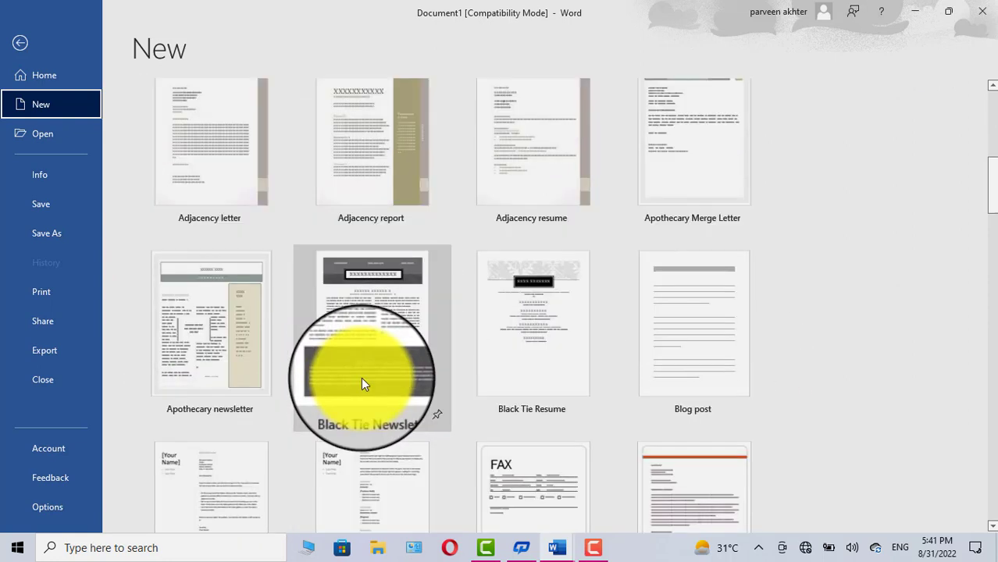
pyautogui.scroll(-2, 699, 427)
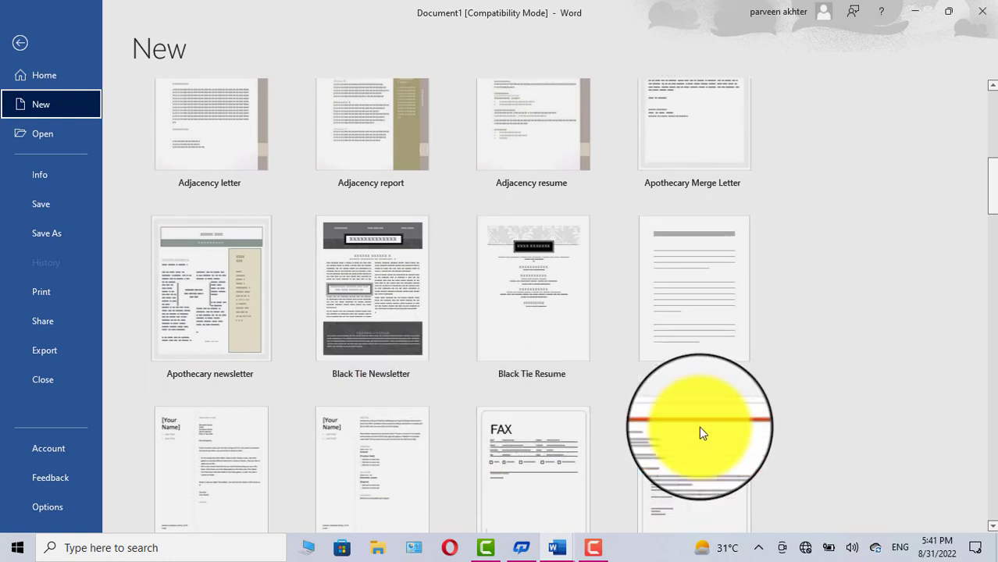
pyautogui.scroll(-3, 404, 385)
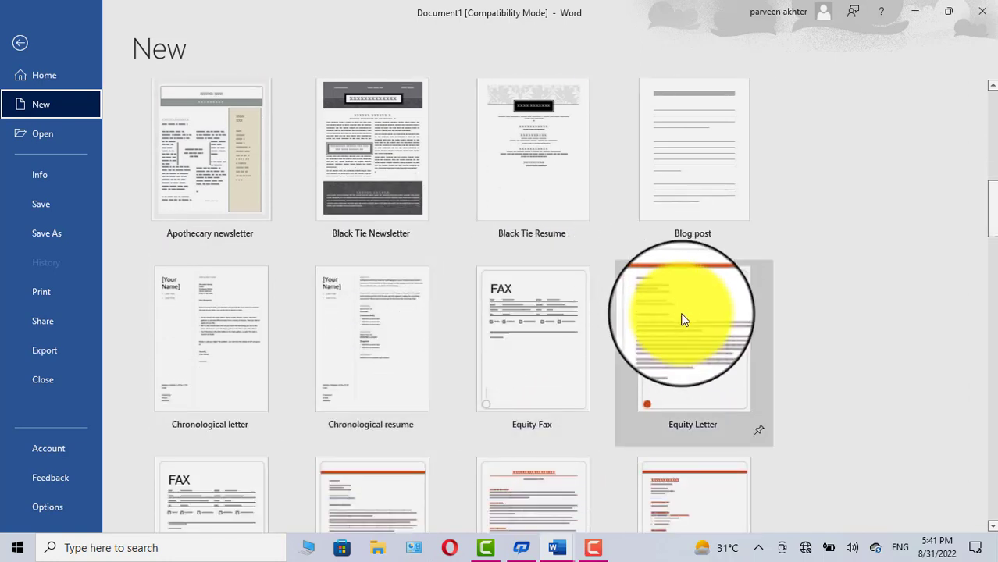
pyautogui.scroll(8, 632, 309)
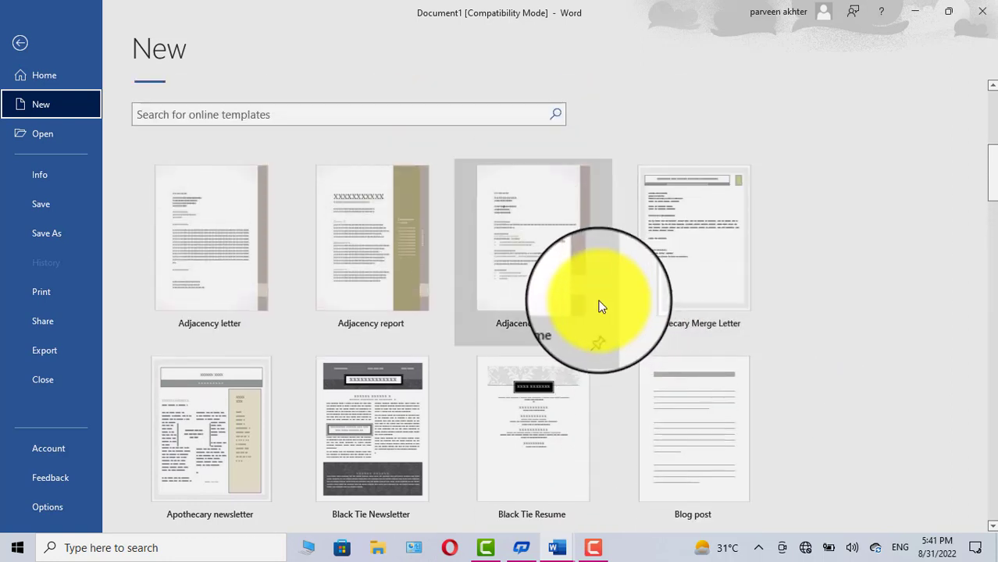
# Step: Examine the featured, Office and Personal templates offered for creating a new document
pyautogui.scroll(4, 609, 306)
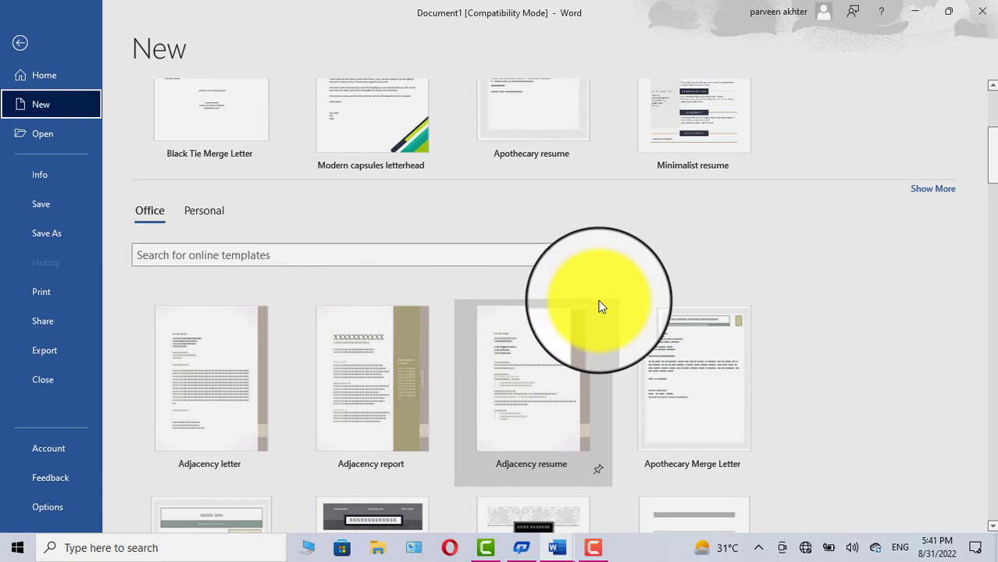
pyautogui.scroll(7, 437, 250)
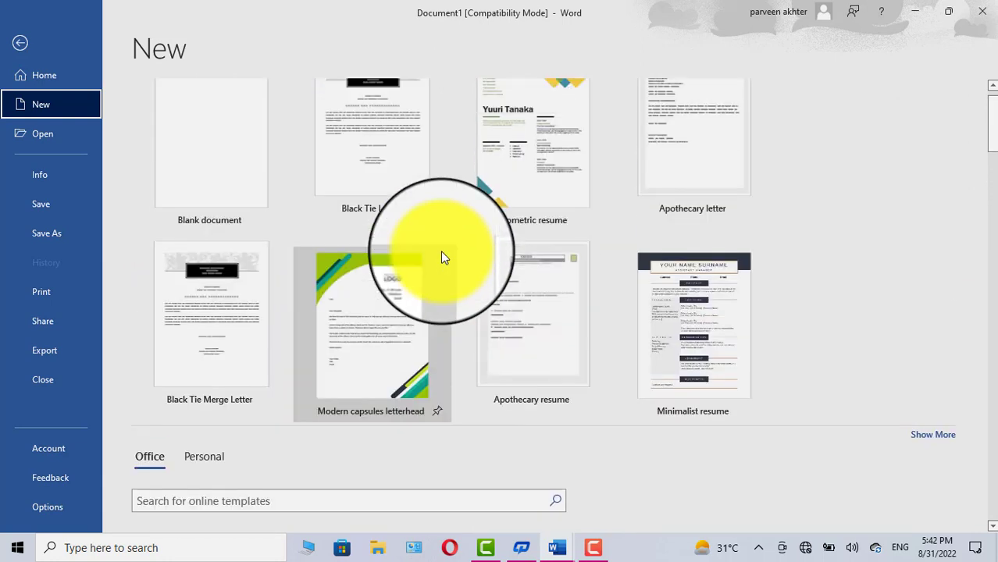
pyautogui.scroll(1, 441, 257)
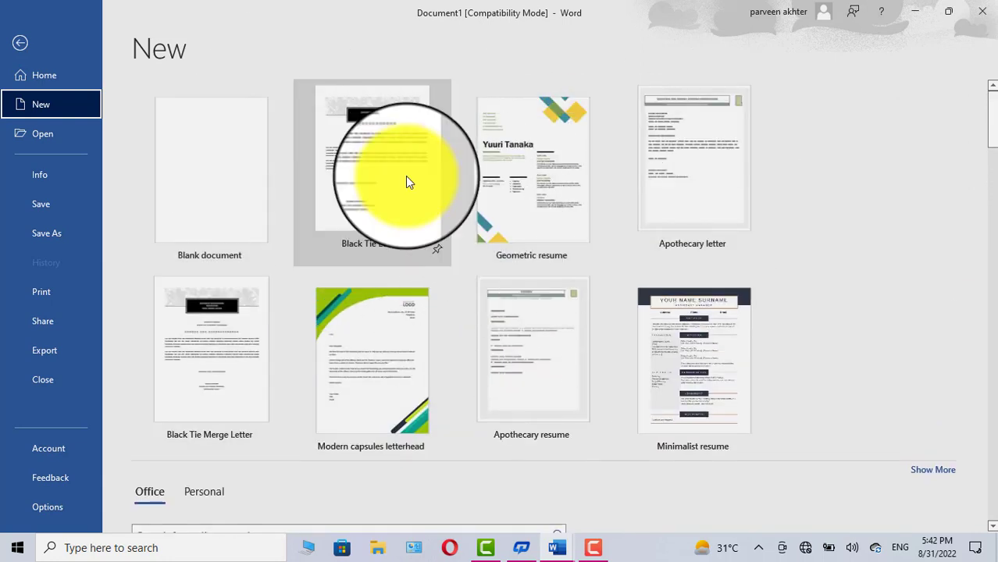
pyautogui.scroll(-3, 312, 250)
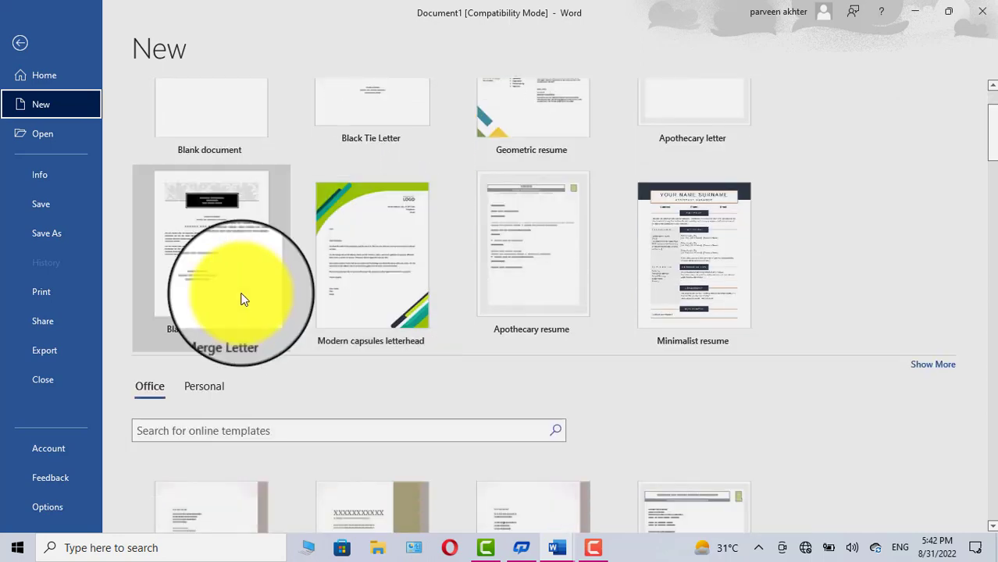
pyautogui.click(222, 389)
pyautogui.scroll(-5, 480, 367)
pyautogui.scroll(4, 441, 342)
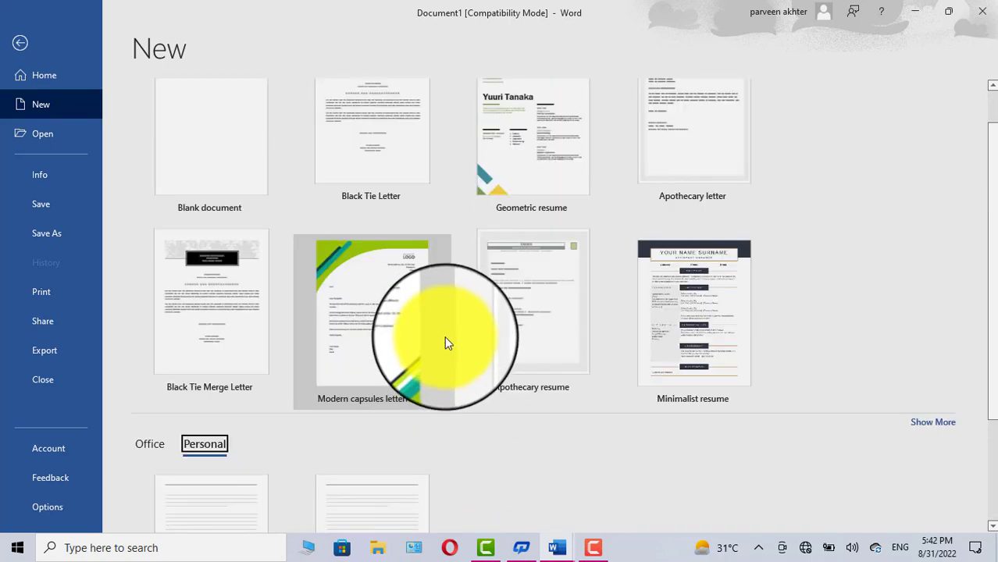
pyautogui.scroll(-4, 447, 341)
pyautogui.scroll(6, 471, 314)
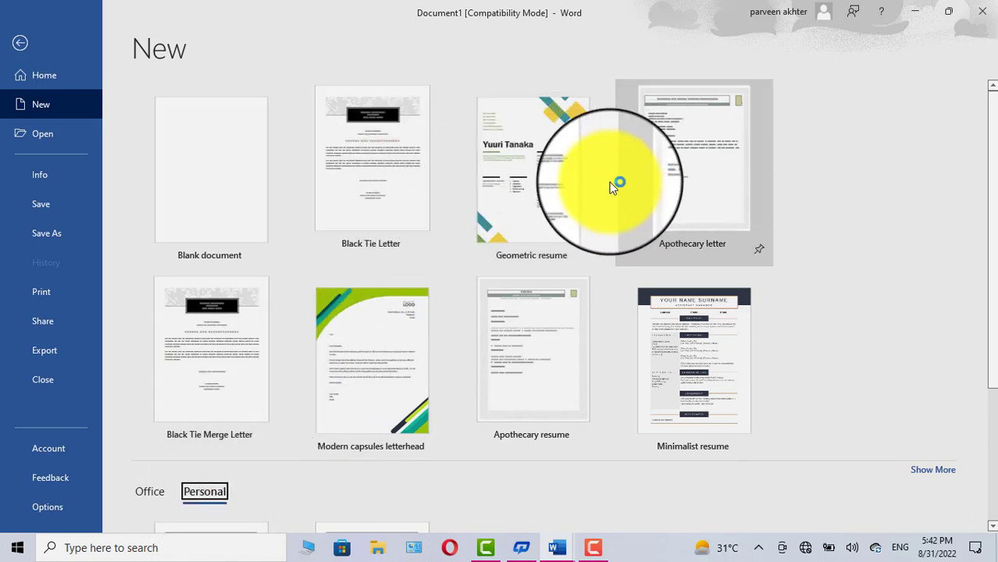
# Step: Create a new document from the Apothecary resume template and review its objectives, experience, skills, education and references placeholders
pyautogui.click(546, 353)
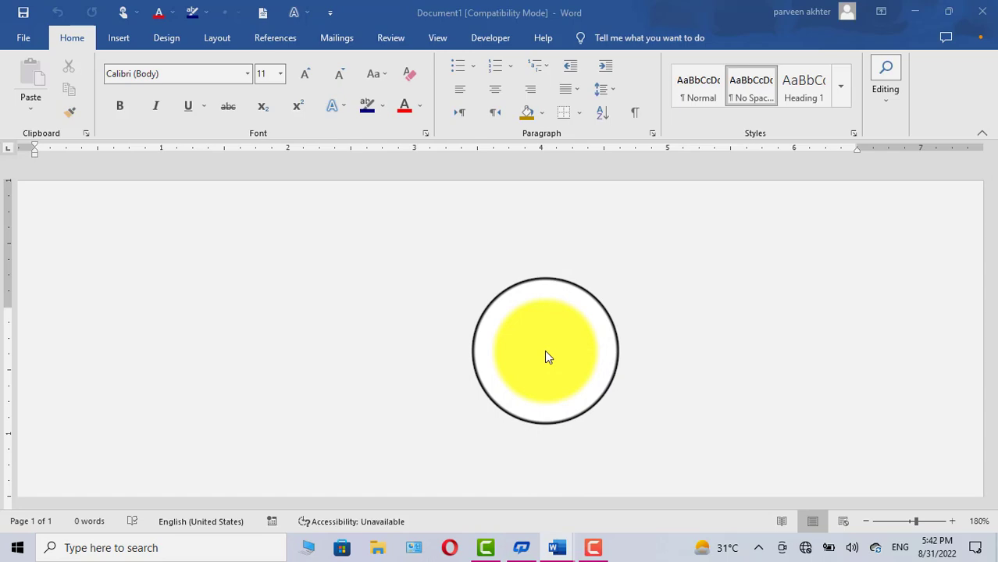
pyautogui.scroll(-5, 545, 350)
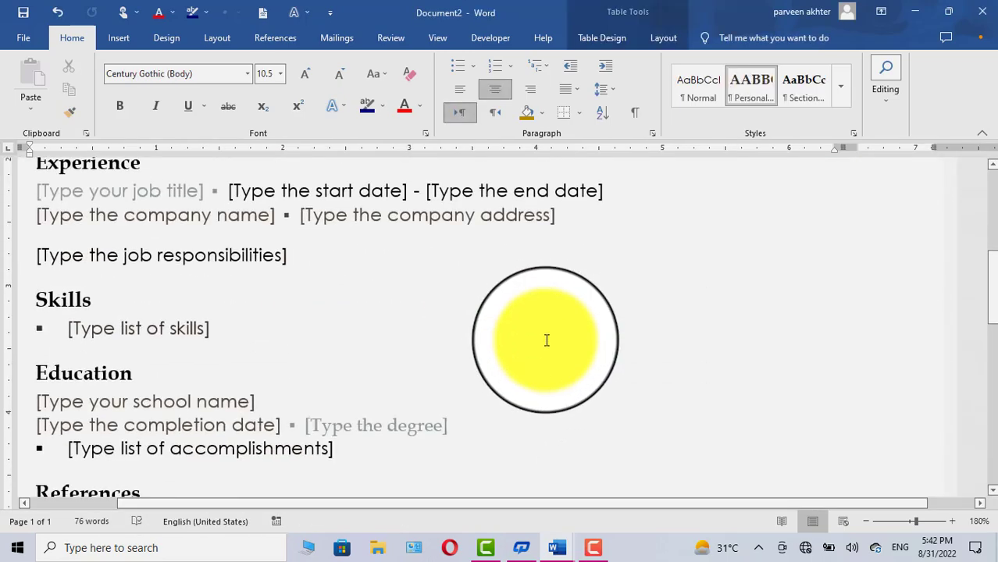
pyautogui.click(435, 219)
pyautogui.click(461, 191)
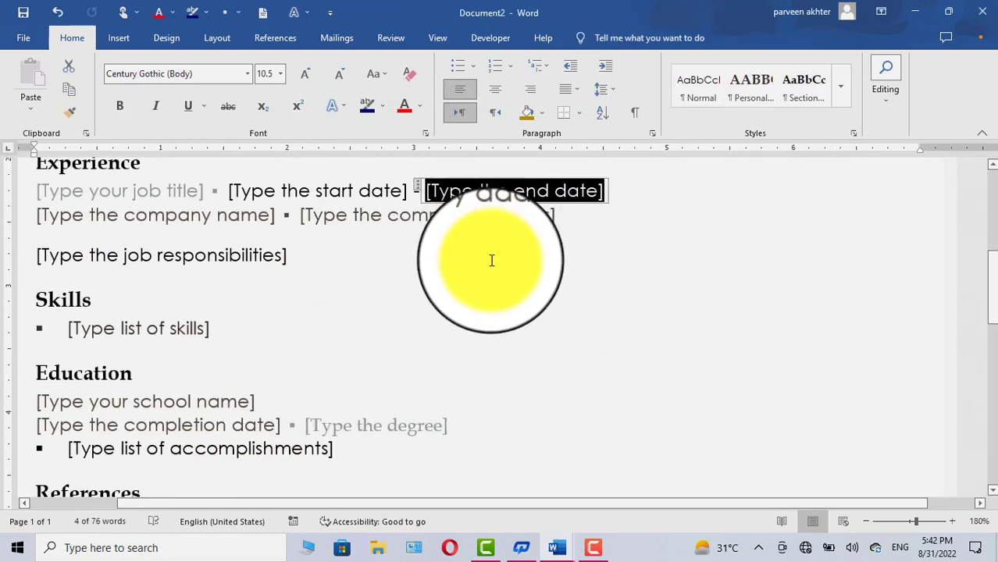
pyautogui.scroll(5, 469, 266)
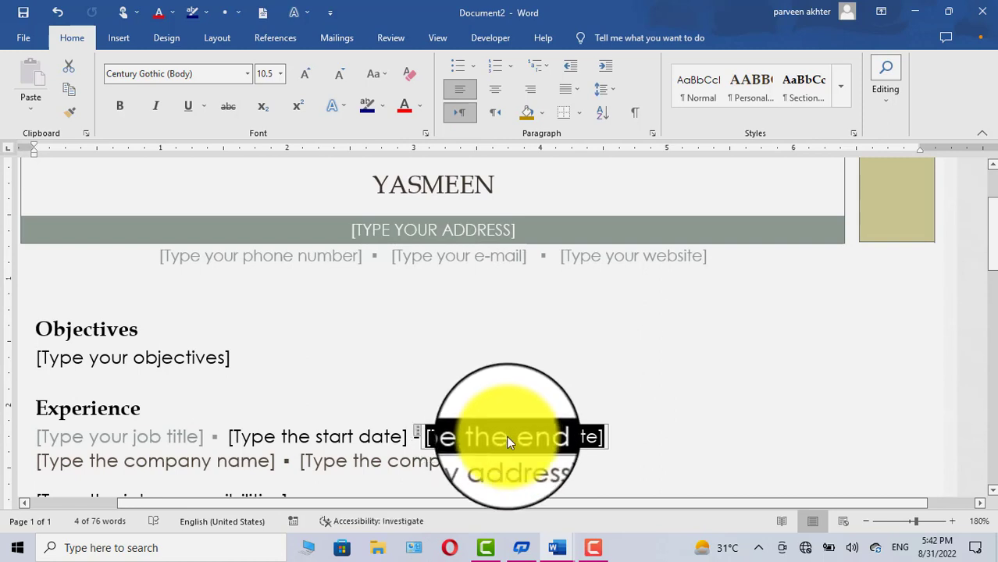
pyautogui.scroll(2, 463, 311)
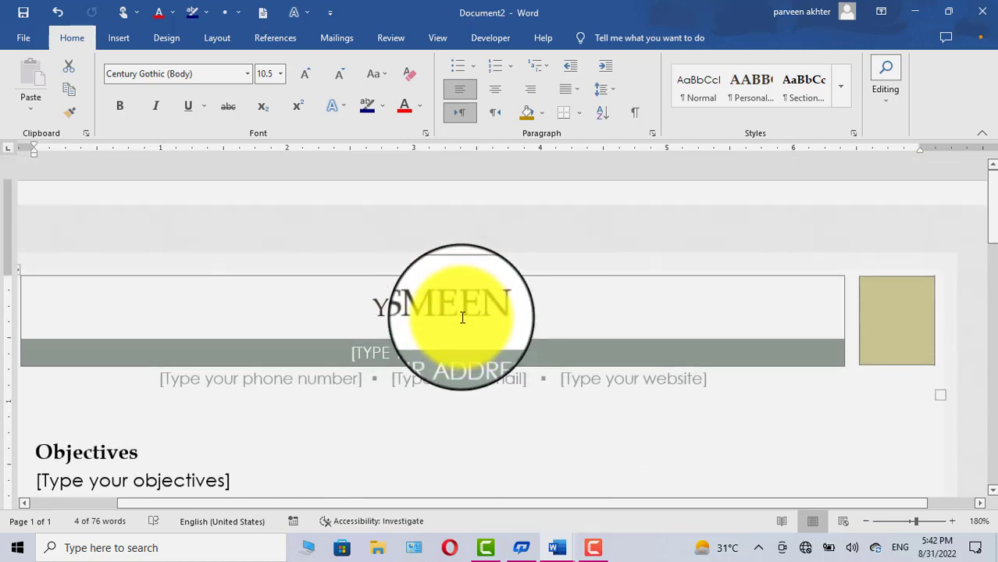
pyautogui.scroll(-5, 463, 318)
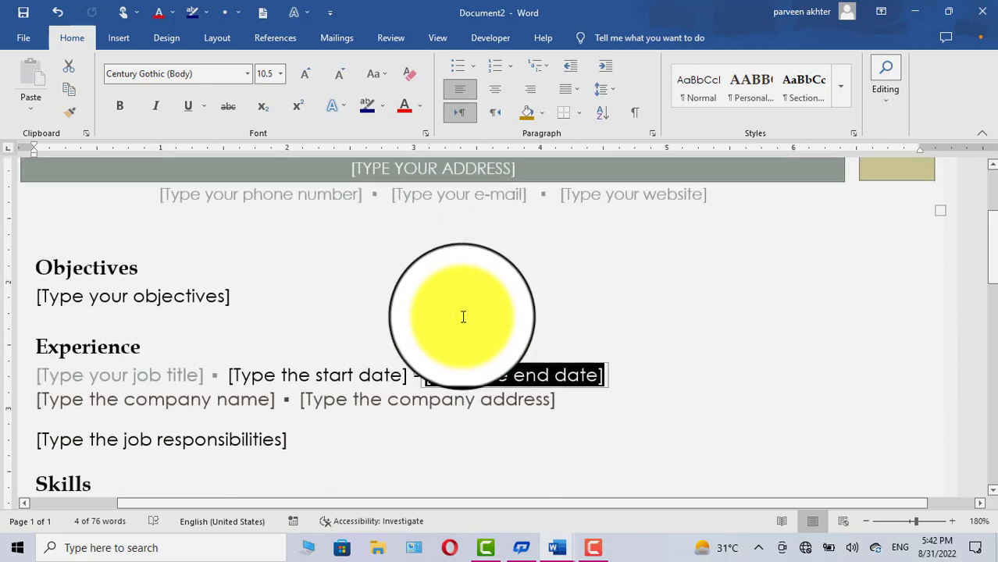
pyautogui.scroll(-10, 364, 284)
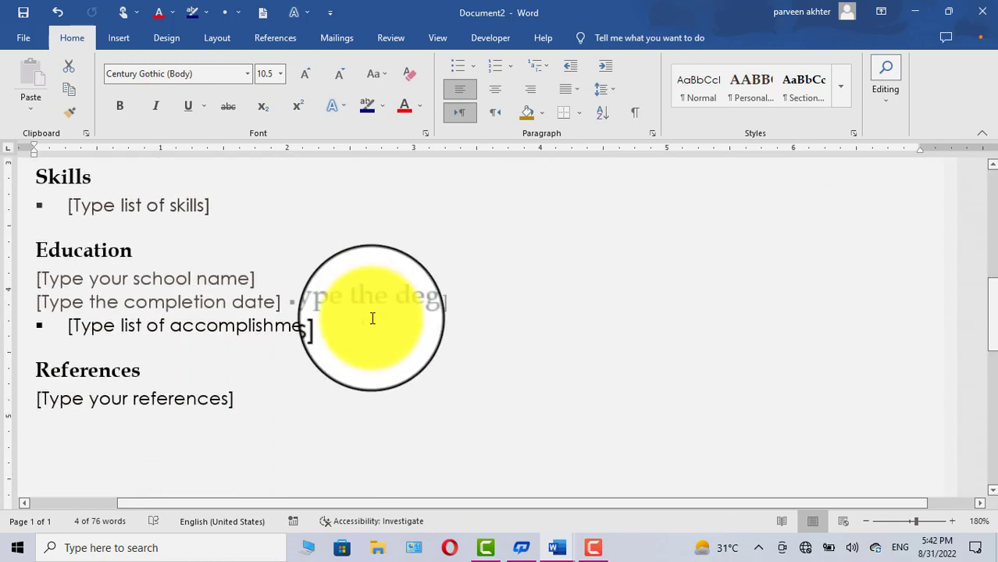
# Step: Create a new document from the Apothecary letter template and review its layout from the heading through the body text
pyautogui.click(8, 33)
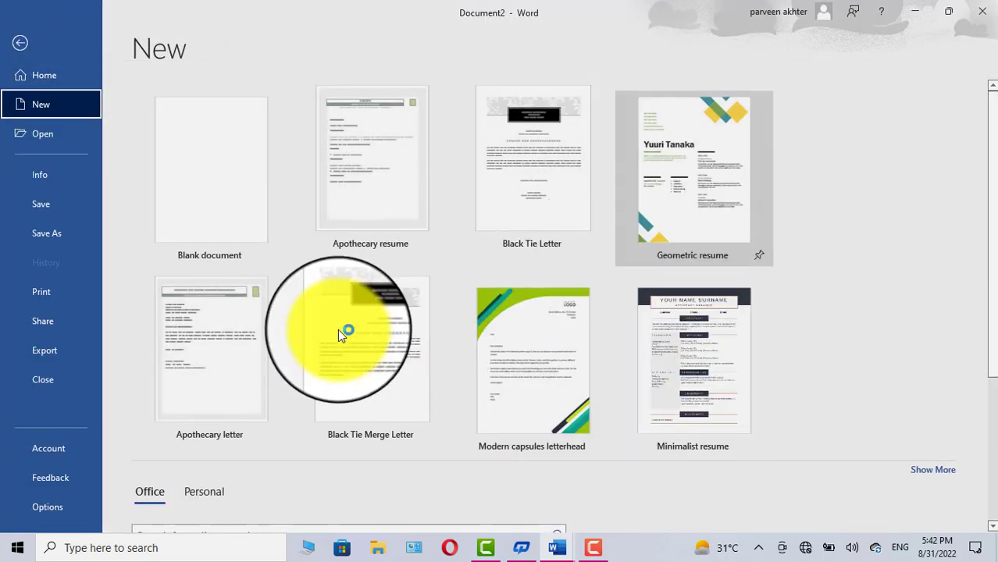
pyautogui.click(238, 346)
pyautogui.press('Return')
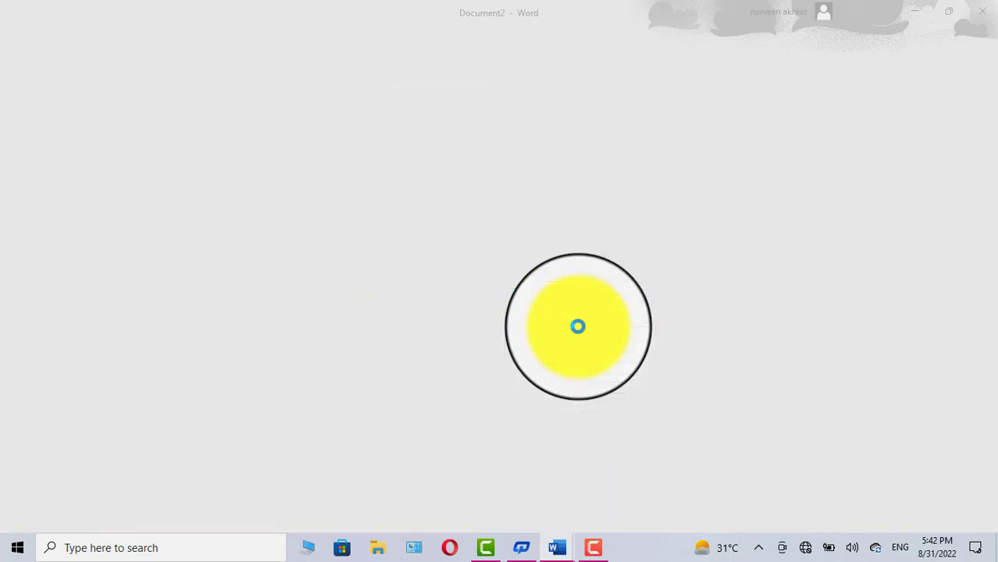
pyautogui.scroll(-6, 569, 324)
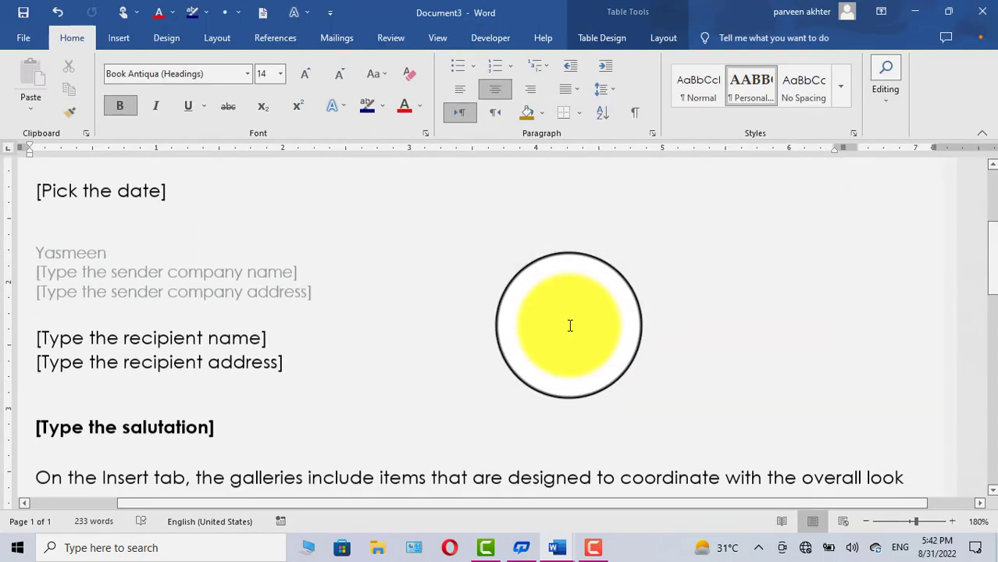
pyautogui.scroll(-8, 570, 321)
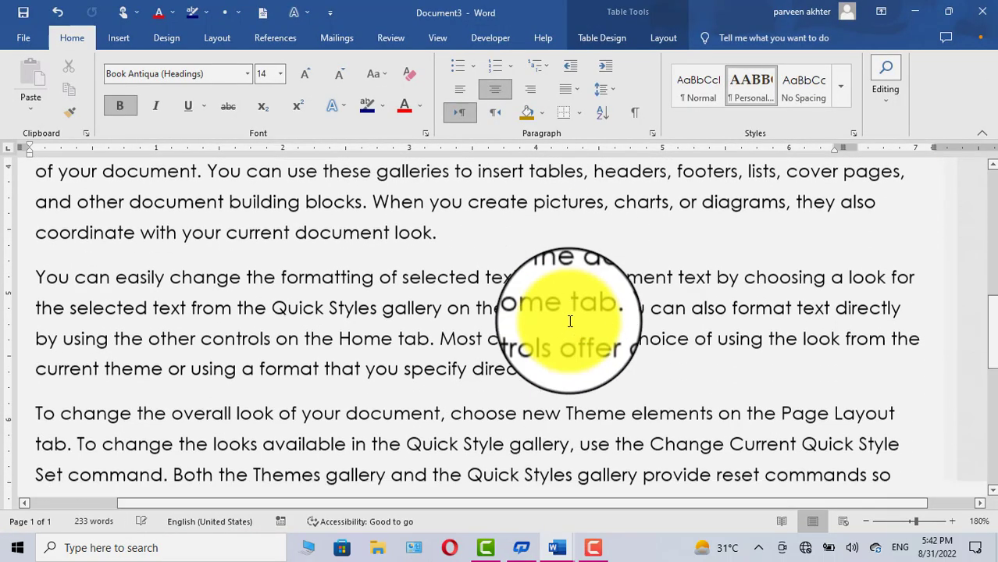
pyautogui.scroll(10, 567, 314)
pyautogui.scroll(4, 567, 313)
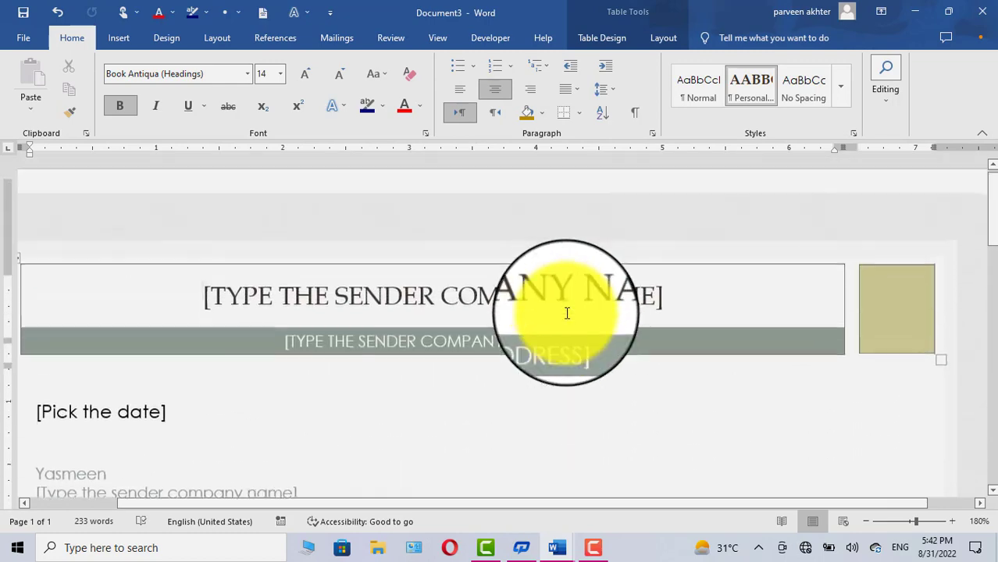
pyautogui.scroll(-1, 559, 305)
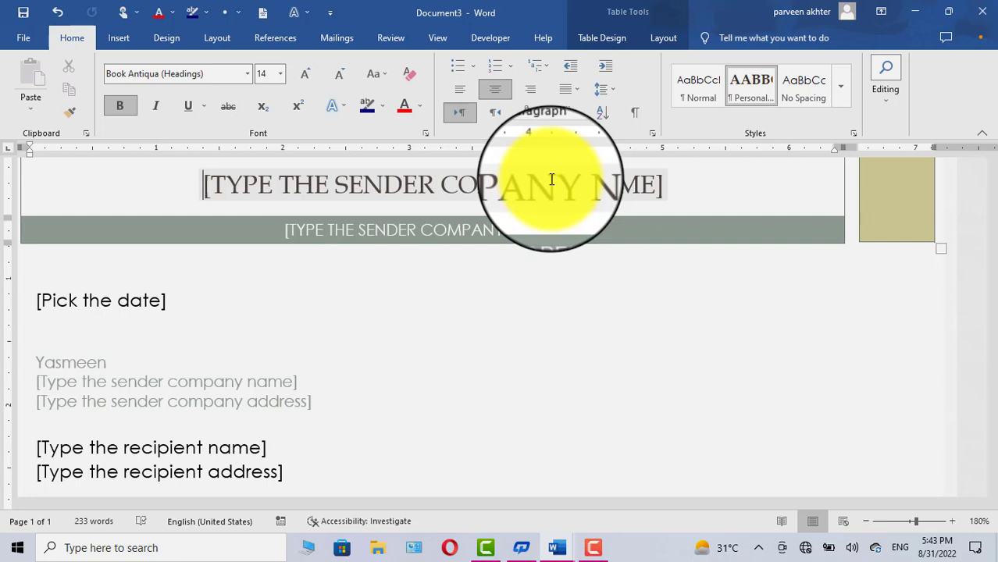
pyautogui.scroll(3, 345, 174)
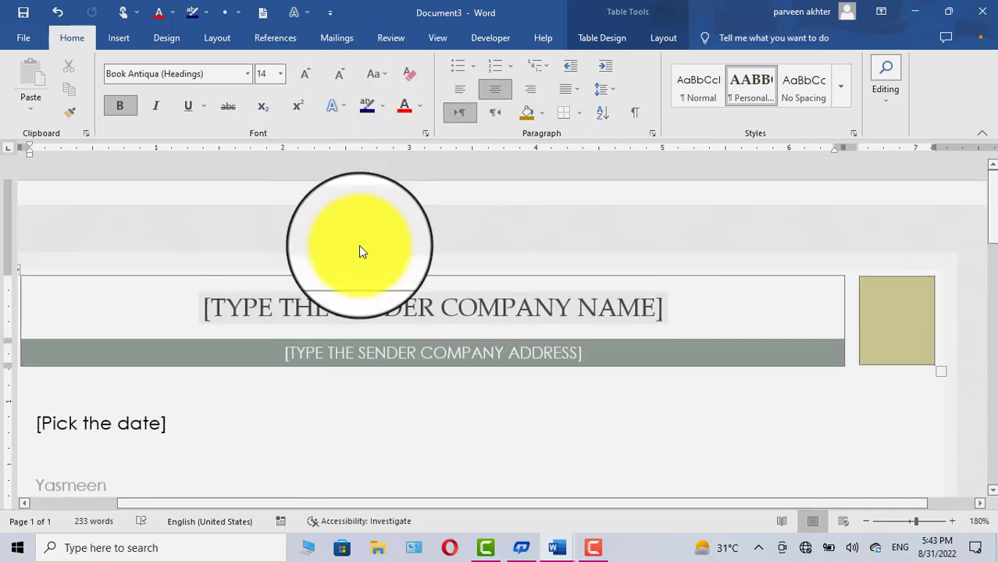
# Step: Select the letter's heading, date, sender company and recipient name placeholders in turn to examine the fillable fields
pyautogui.click(375, 312)
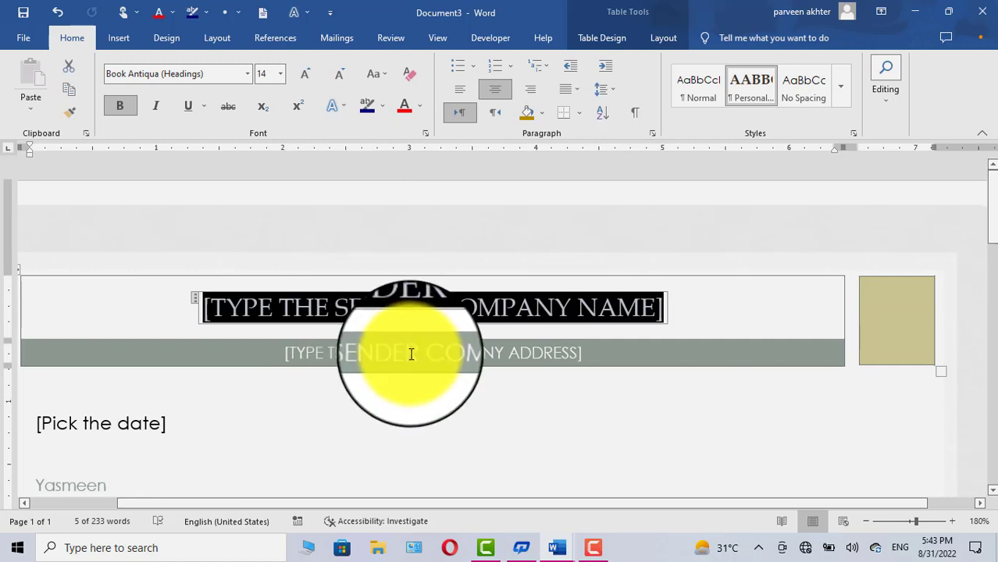
pyautogui.click(410, 354)
pyautogui.scroll(-3, 410, 354)
pyautogui.scroll(-3, 100, 178)
pyautogui.click(102, 178)
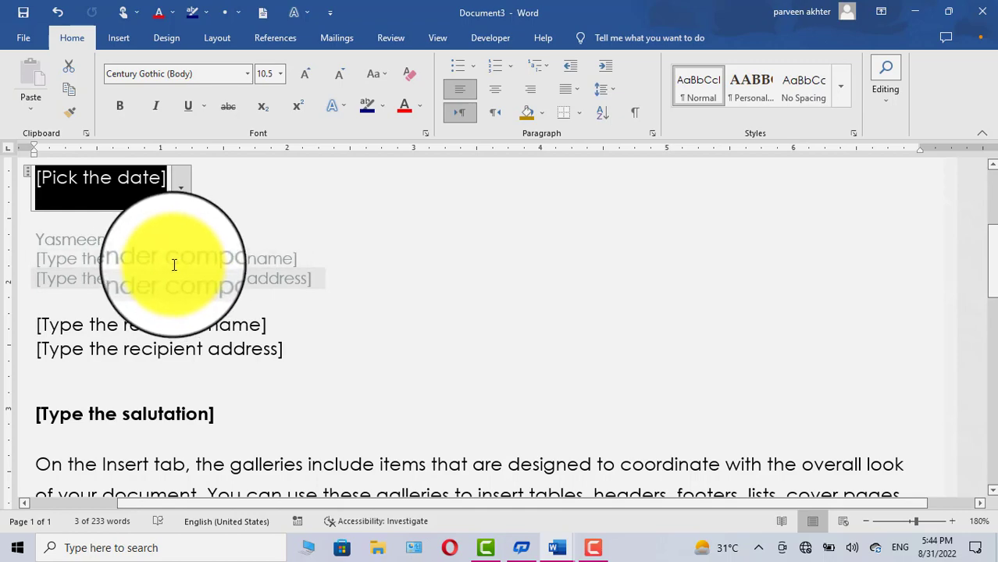
pyautogui.click(183, 259)
pyautogui.click(207, 279)
pyautogui.click(212, 327)
# Step: Inspect the letter's body text, closing and signature placeholders by selecting them one after another
pyautogui.scroll(-5, 318, 350)
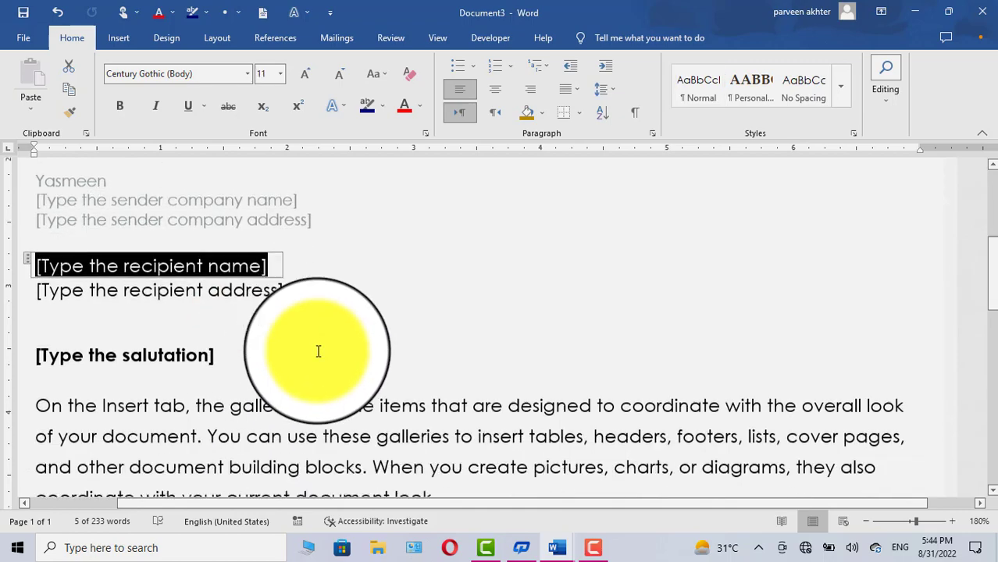
pyautogui.click(381, 239)
pyautogui.scroll(-6, 391, 378)
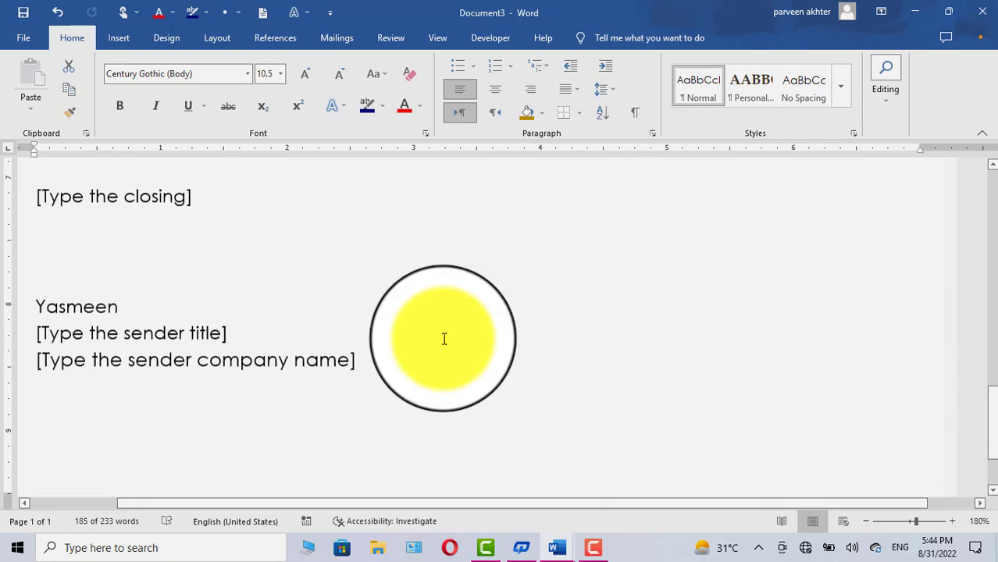
pyautogui.click(220, 267)
pyautogui.scroll(5, 258, 332)
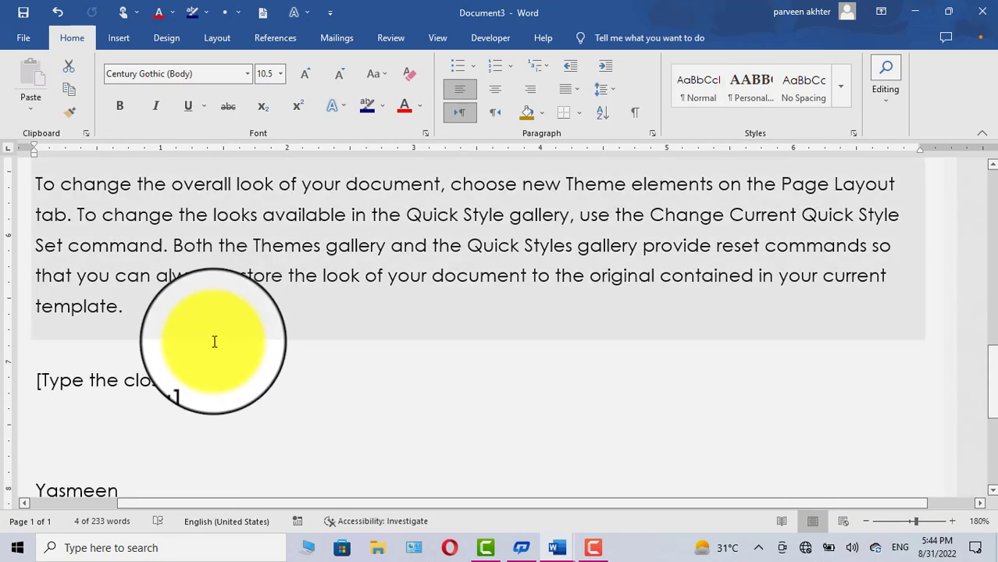
pyautogui.click(188, 383)
pyautogui.click(230, 281)
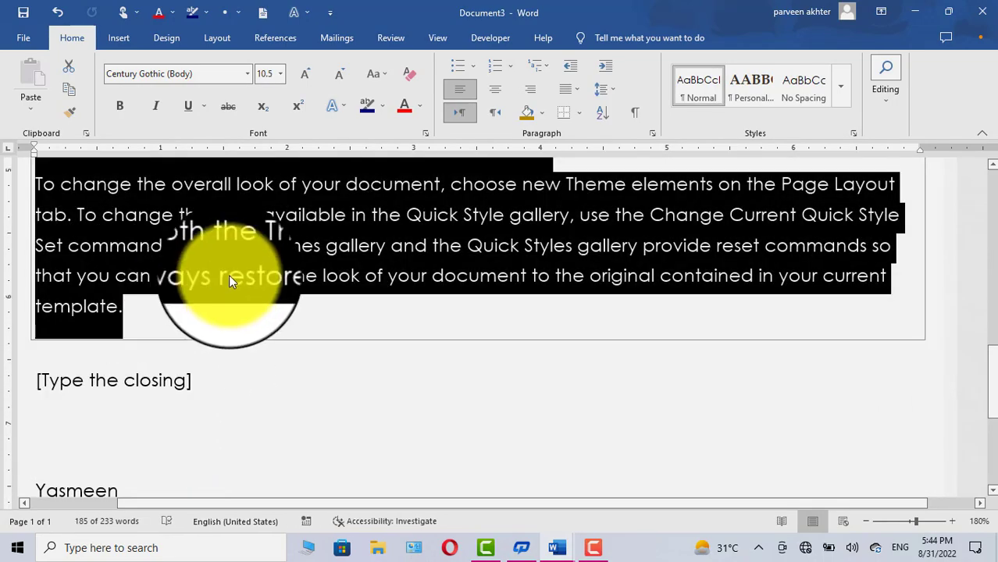
# Step: Revisit the recipient name and sender company name placeholders and review the letter's heading area
pyautogui.scroll(3, 231, 280)
pyautogui.scroll(5, 231, 280)
pyautogui.click(223, 323)
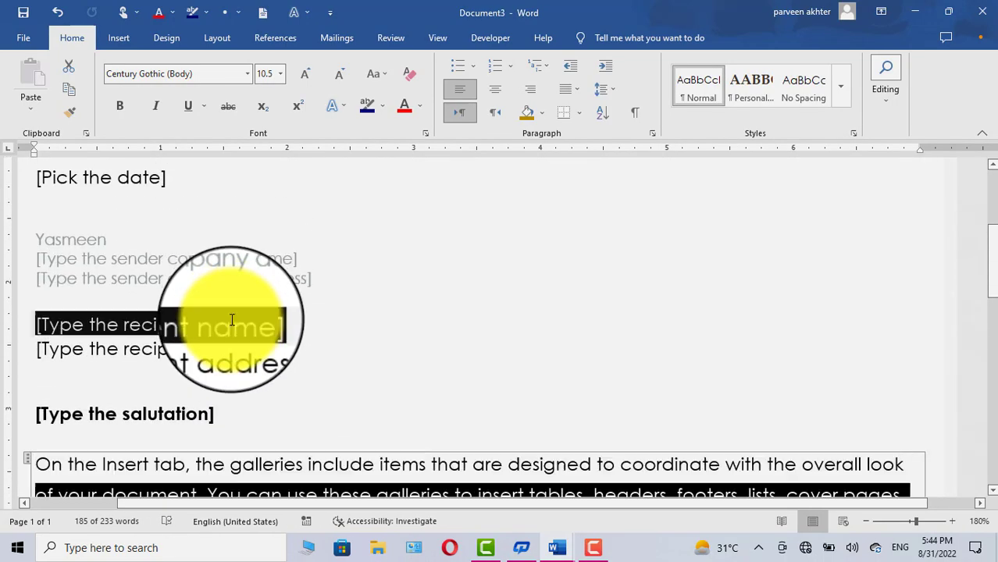
pyautogui.click(213, 258)
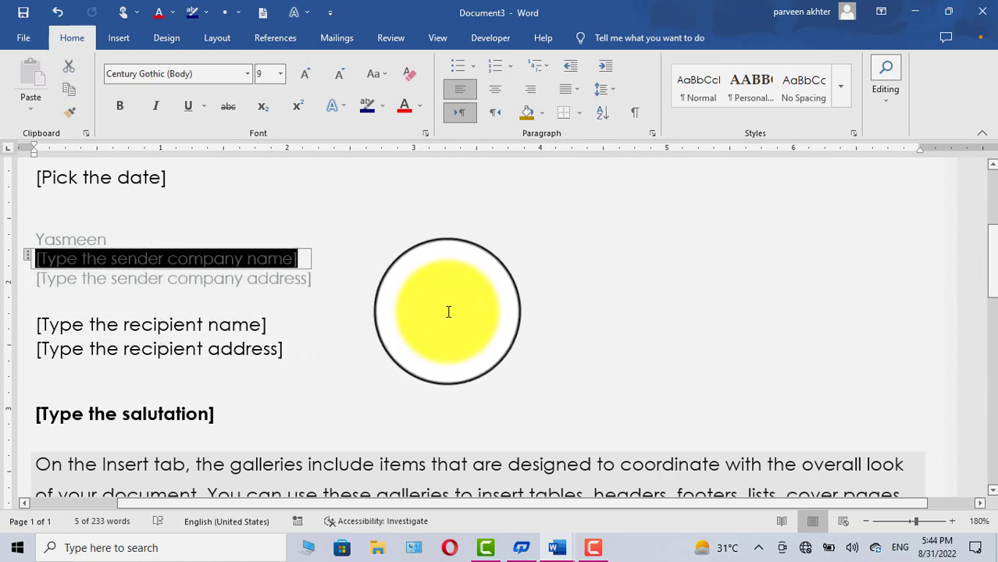
pyautogui.scroll(3, 419, 308)
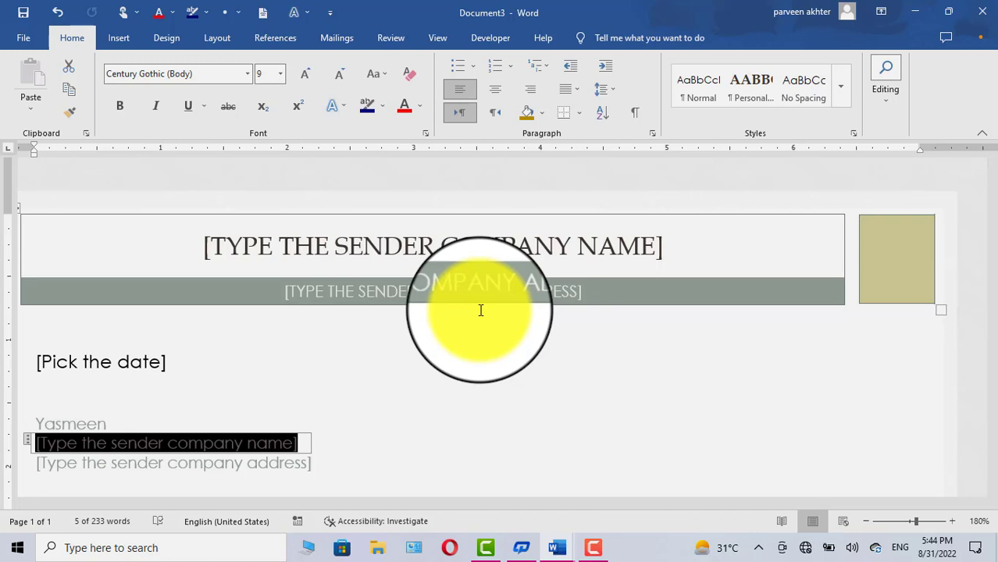
pyautogui.scroll(-4, 535, 377)
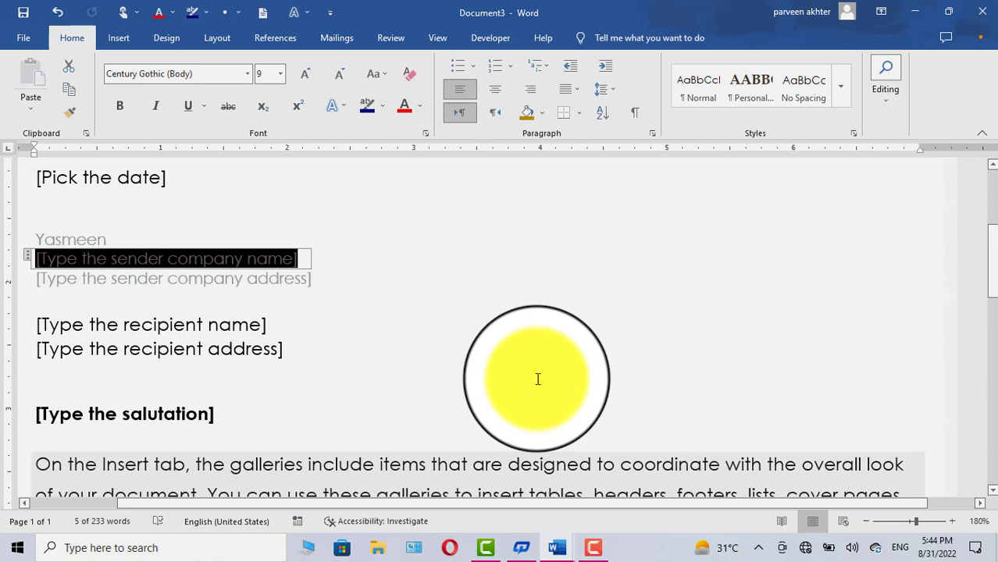
# Step: Copy the entire letter and paste it into a new blank document with Keep Source Formatting
pyautogui.hotkey('ctrl', 'a')
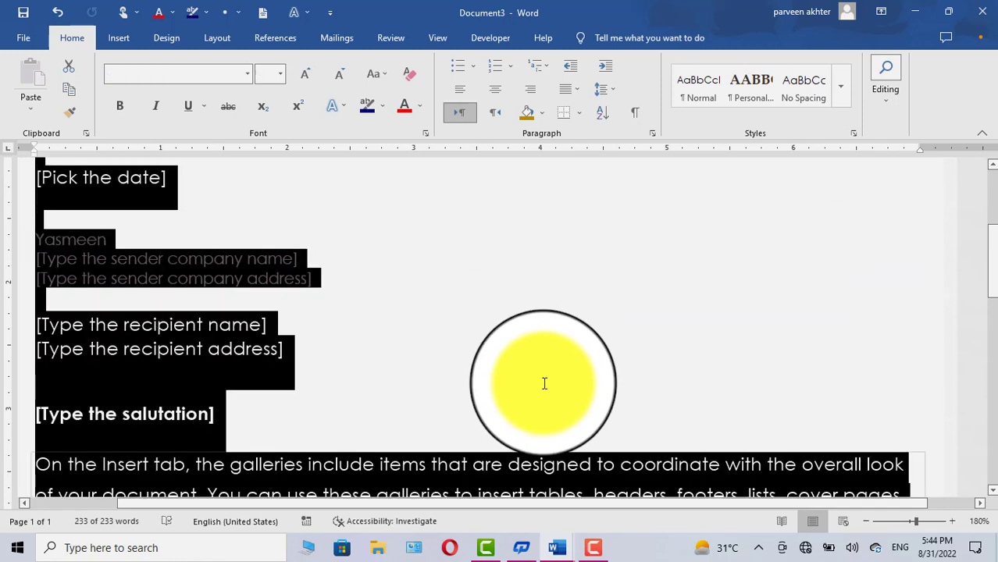
pyautogui.hotkey('ctrl', 'c')
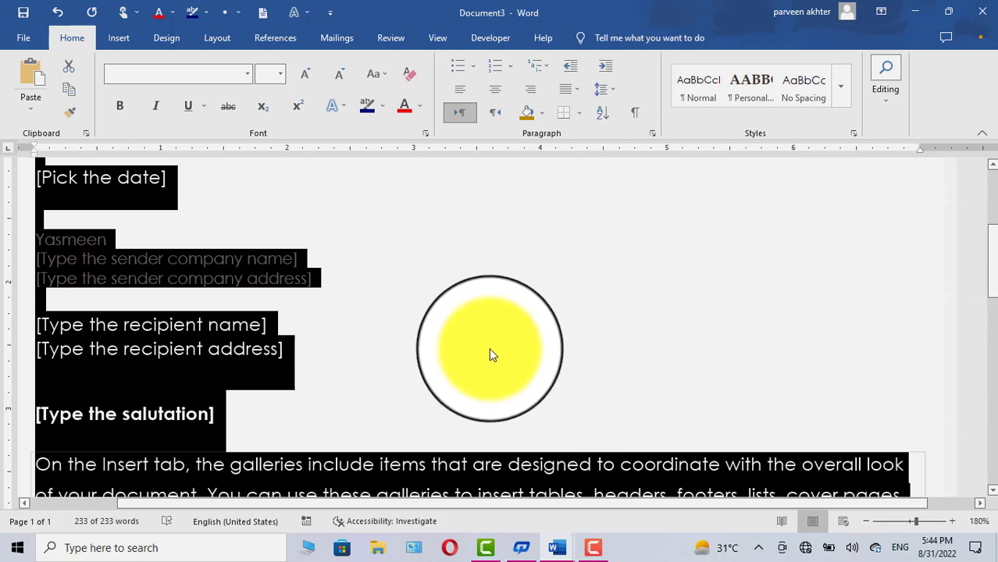
pyautogui.click(23, 38)
pyautogui.click(41, 110)
pyautogui.click(208, 156)
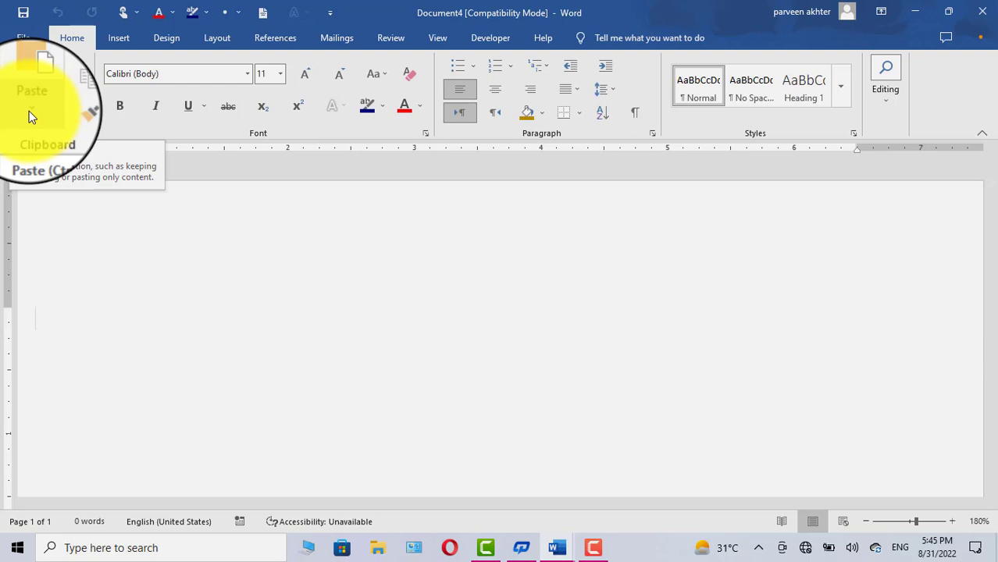
pyautogui.click(28, 113)
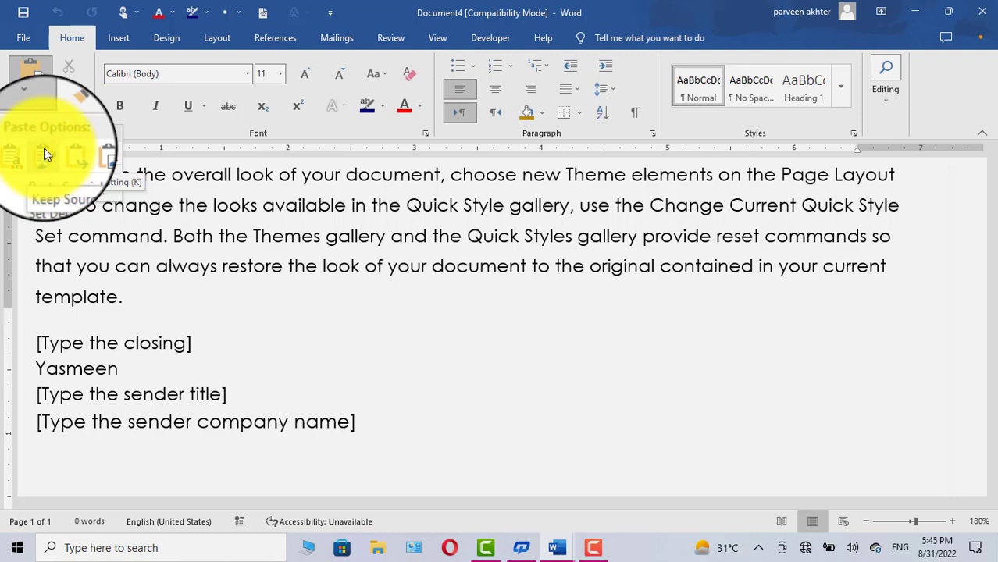
pyautogui.click(44, 153)
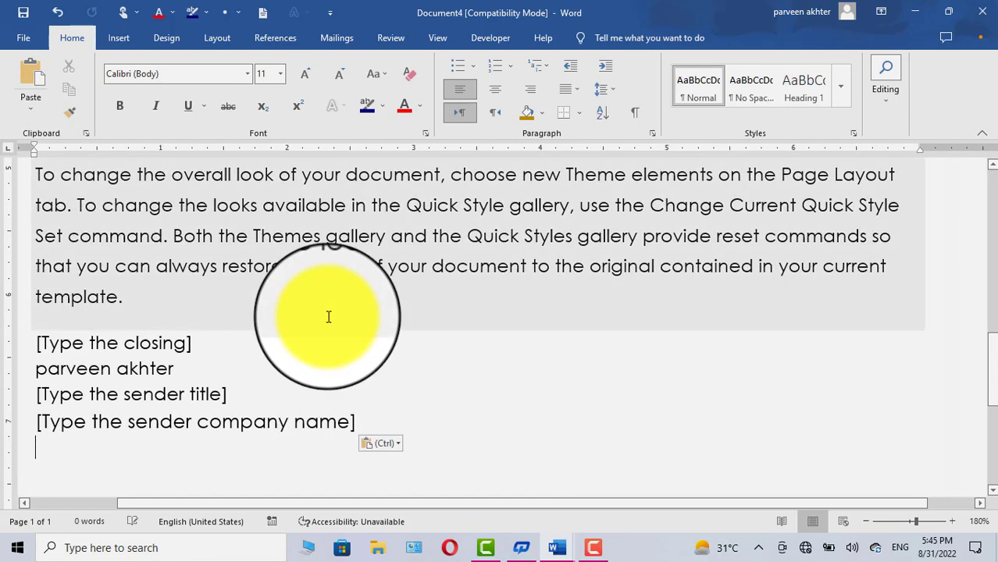
# Step: Inspect the pasted letter's body text block and the sender company name placeholder in its heading
pyautogui.click(334, 269)
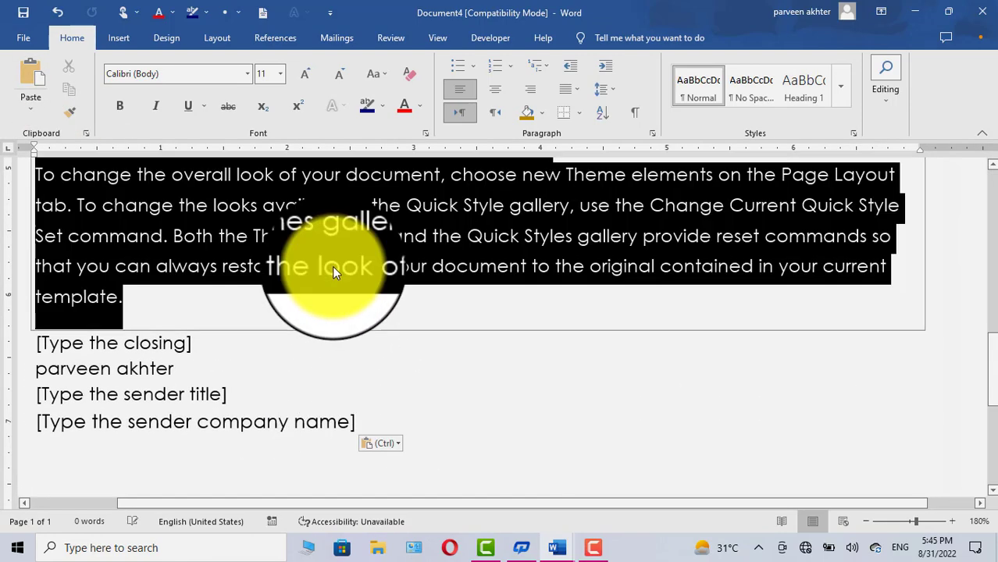
pyautogui.scroll(4, 334, 269)
pyautogui.scroll(4, 311, 277)
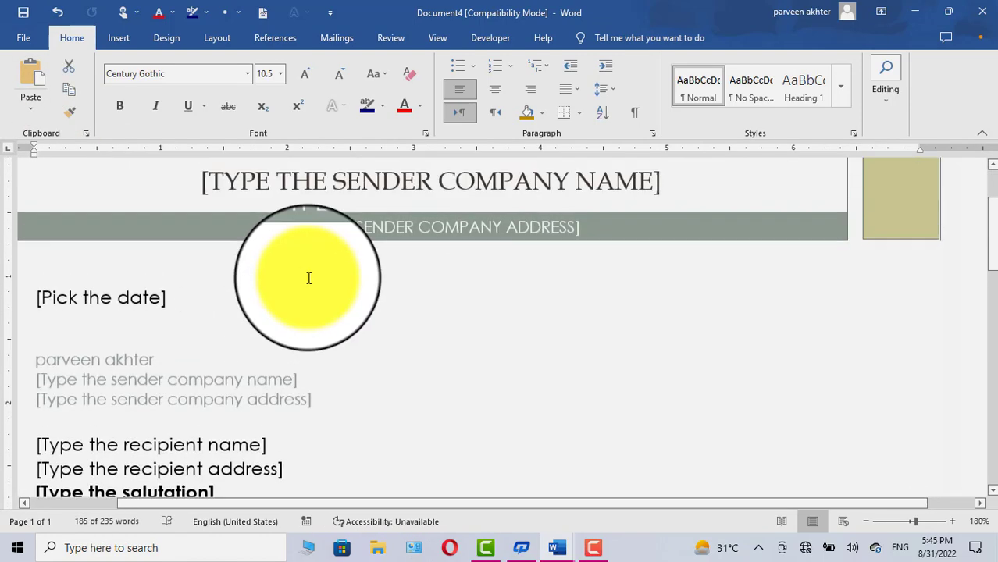
pyautogui.click(354, 204)
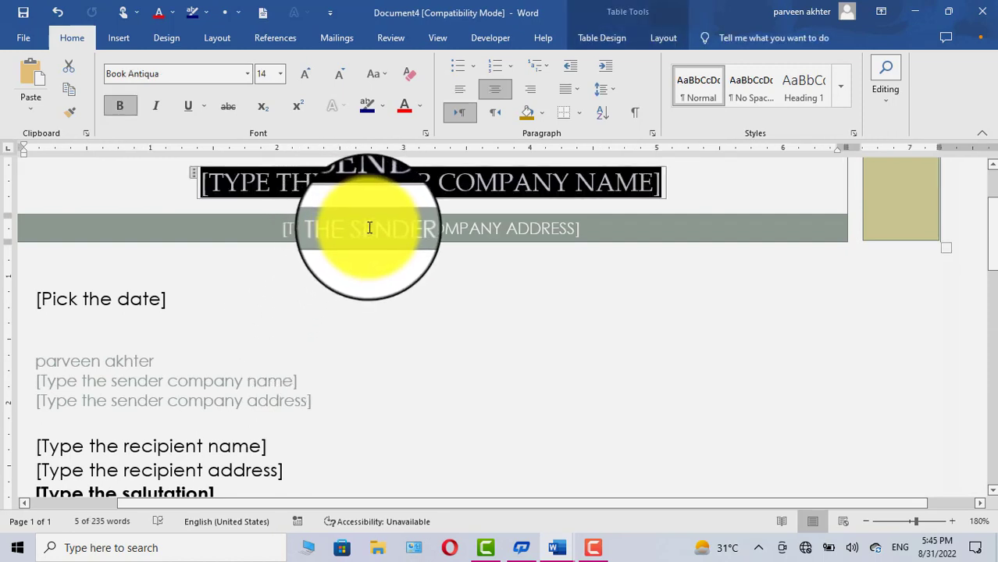
# Step: Undo the source-formatted paste and paste the letter again with its formatting merged into the document, reviewing the pasted content
pyautogui.hotkey('ctrl', 'z')
pyautogui.hotkey('ctrl', 'z')
pyautogui.click(30, 109)
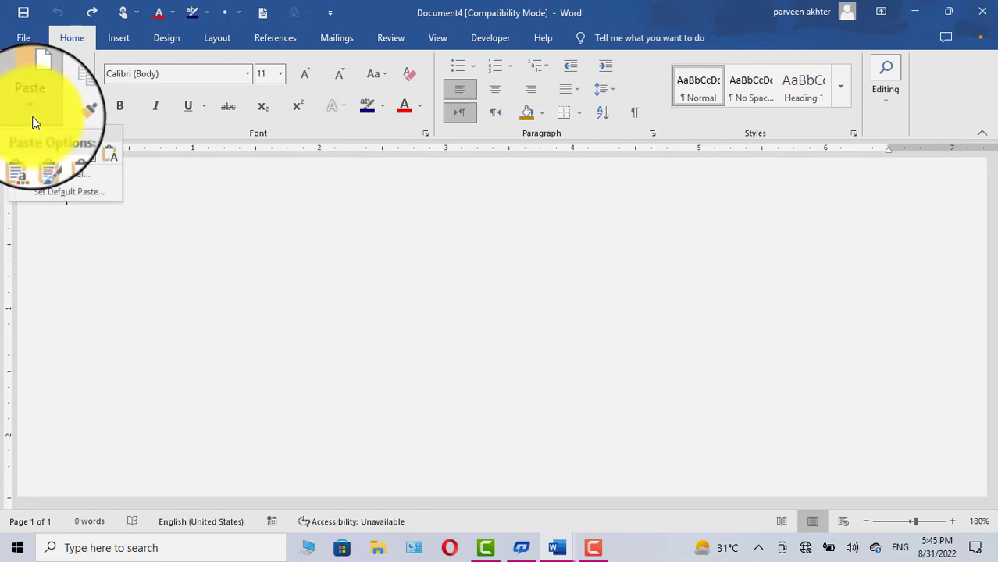
pyautogui.click(64, 154)
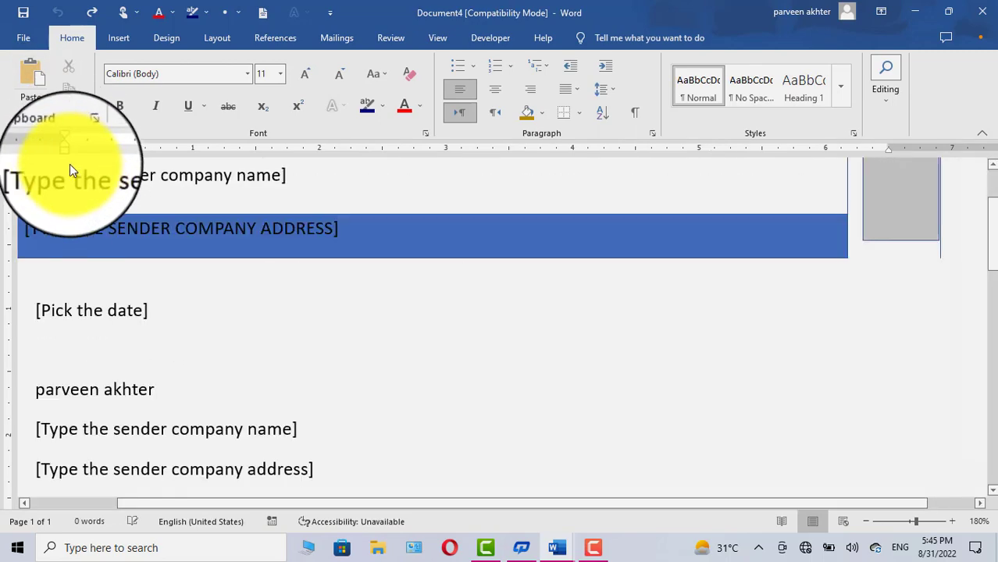
pyautogui.scroll(8, 222, 239)
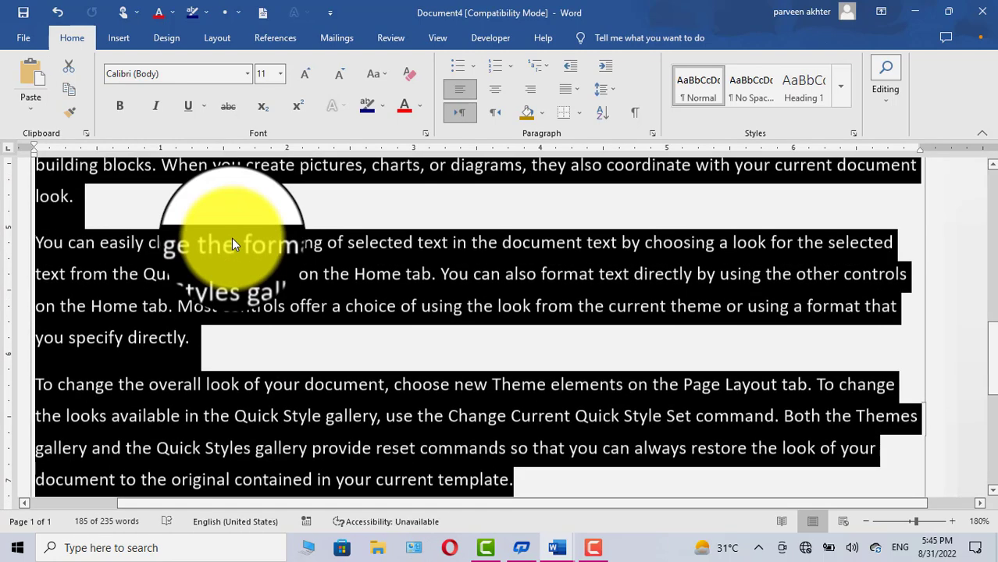
pyautogui.scroll(1, 228, 224)
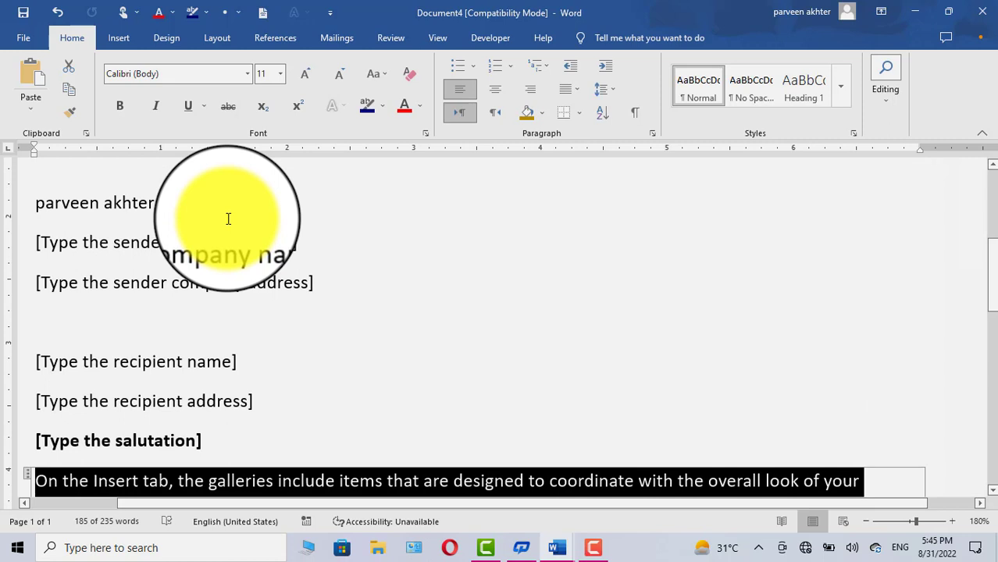
# Step: Undo the merged-formatting paste and paste the letter into the blank document with Keep Text Only
pyautogui.hotkey('ctrl', 'z')
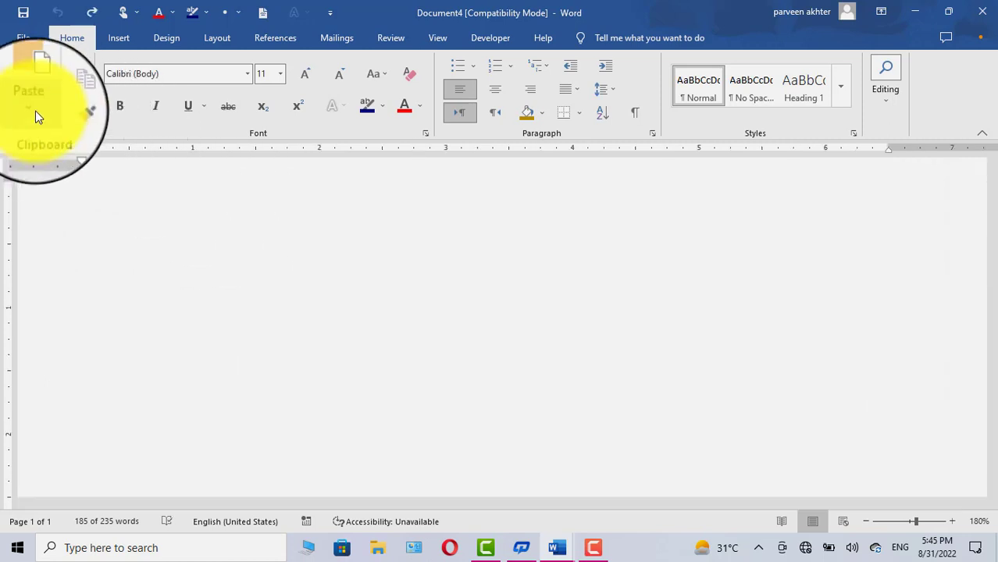
pyautogui.click(33, 109)
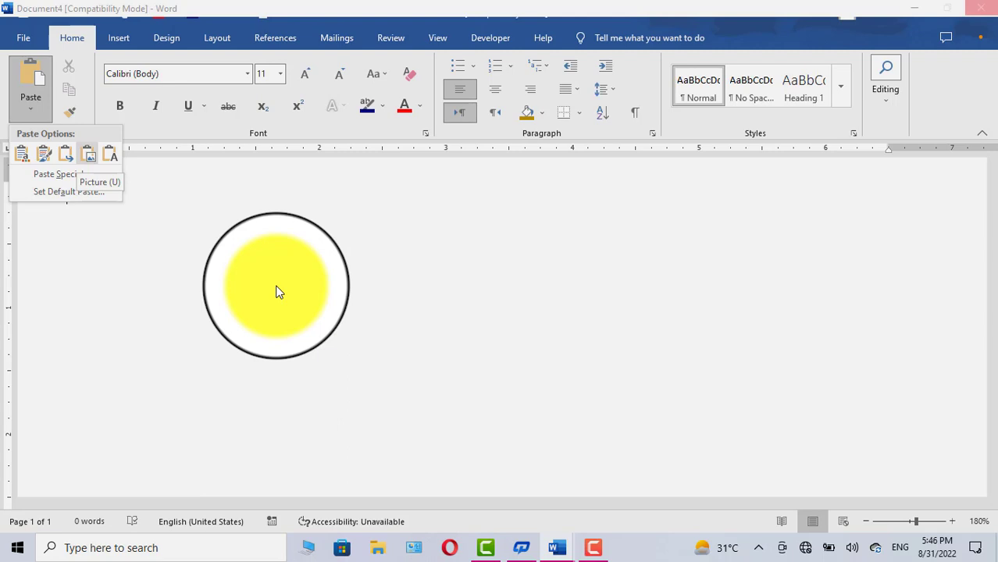
pyautogui.click(165, 14)
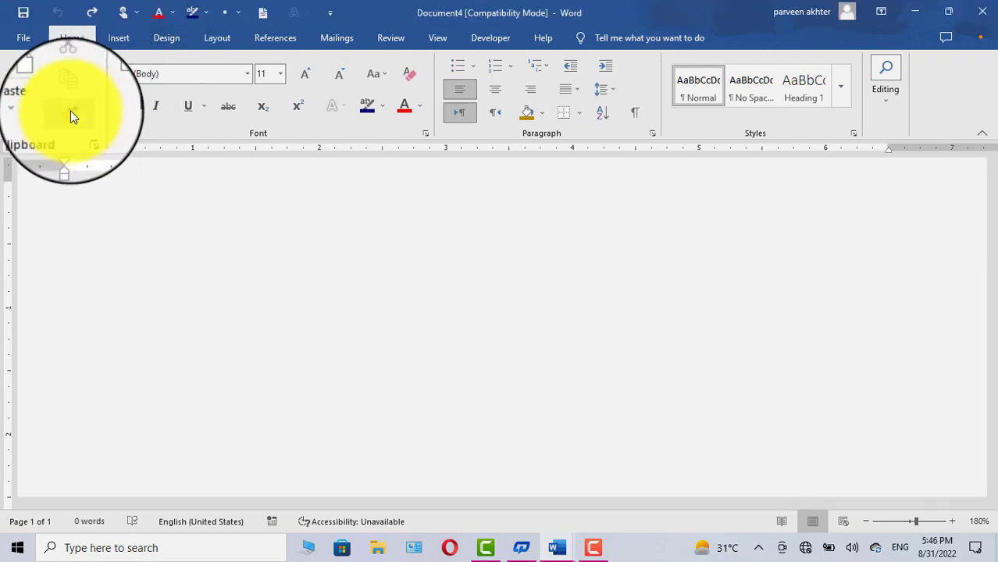
pyautogui.click(37, 108)
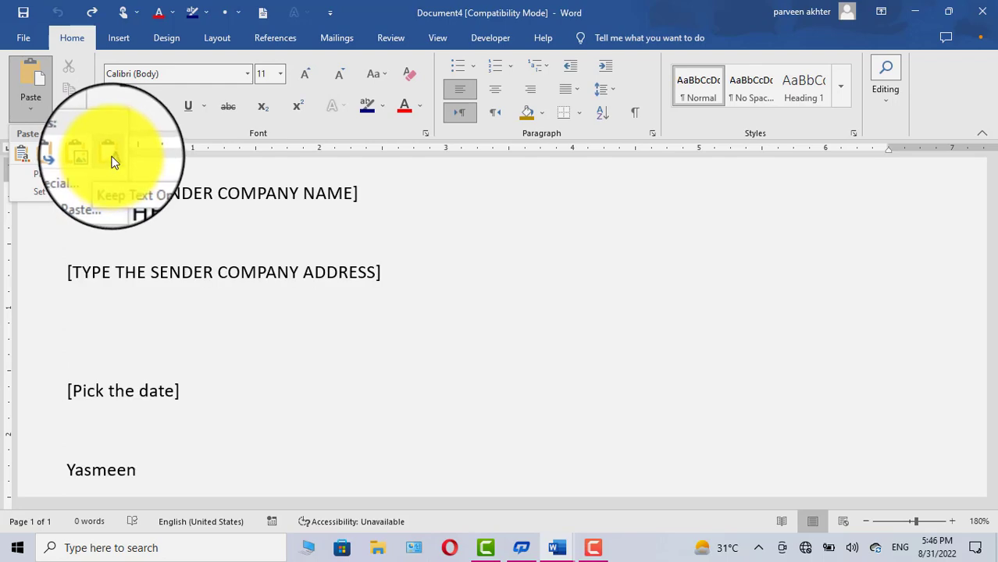
pyautogui.click(112, 162)
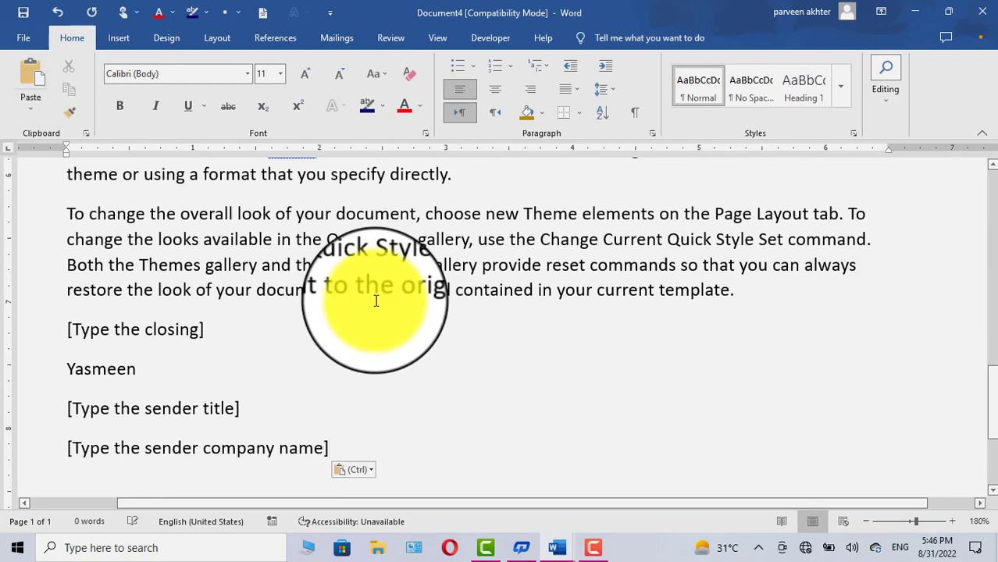
# Step: Review the text-only letter from its heading to the body paragraphs, placing the cursor in the text to check it
pyautogui.scroll(10, 376, 300)
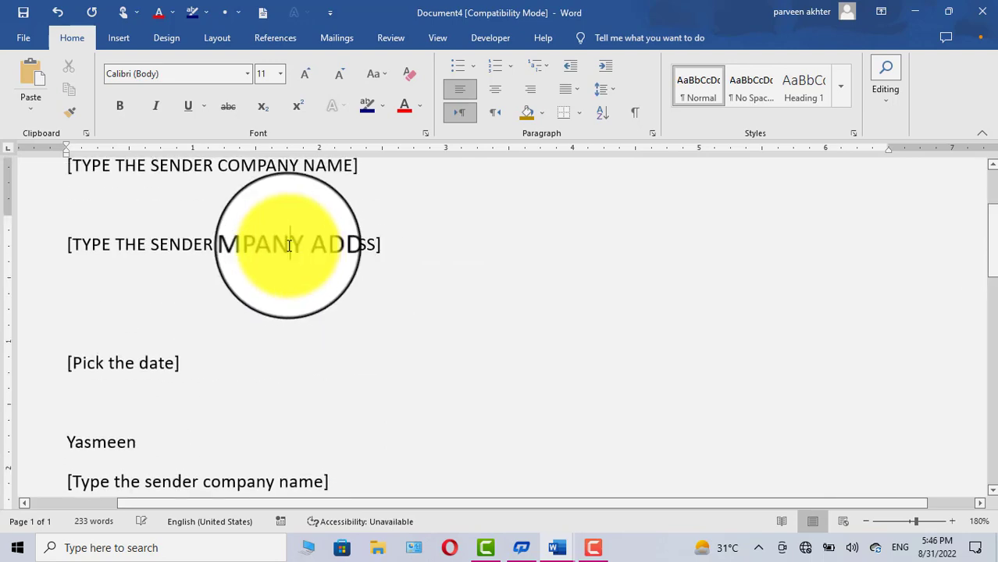
pyautogui.scroll(3, 291, 244)
pyautogui.scroll(-10, 264, 314)
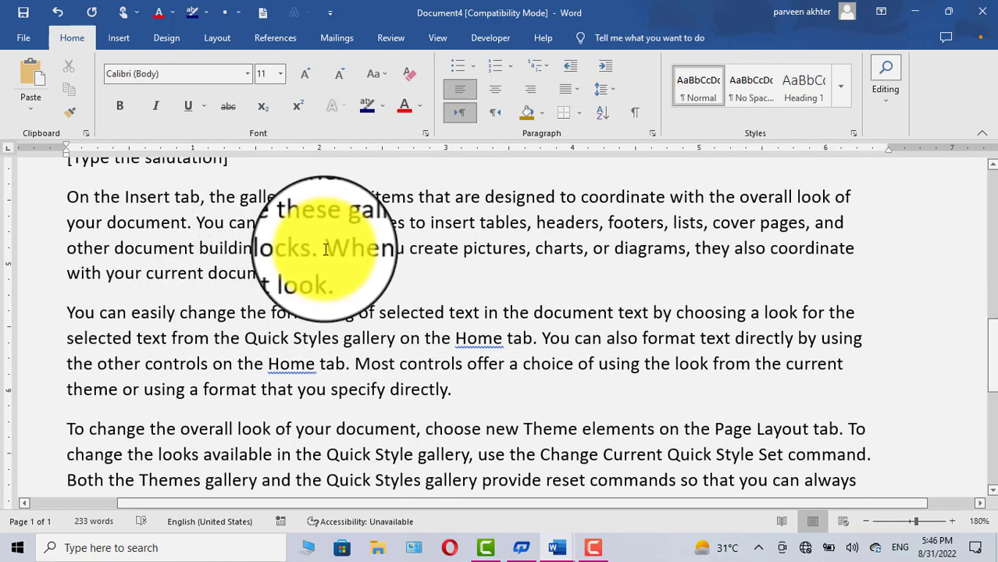
pyautogui.click(471, 199)
pyautogui.click(386, 389)
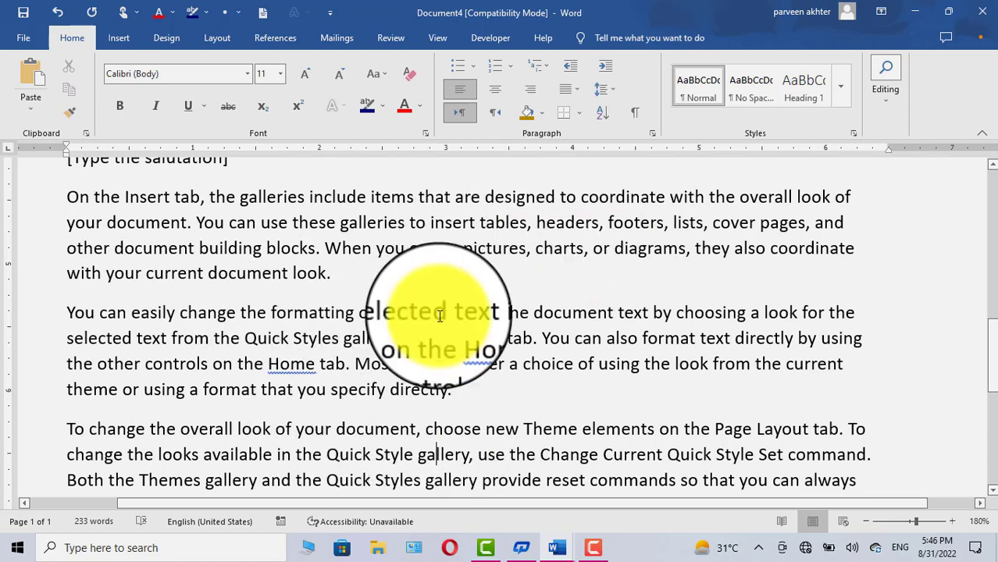
# Step: Replace the sender company name placeholder text in the letter's heading with xyz, inside its brackets
pyautogui.scroll(8, 439, 317)
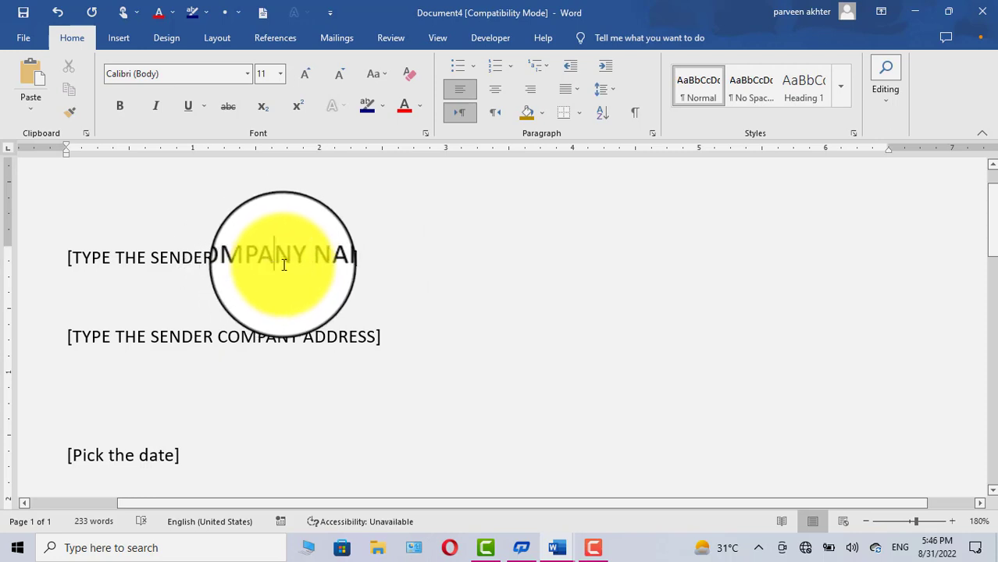
pyautogui.moveTo(353, 258); pyautogui.dragTo(52, 258)
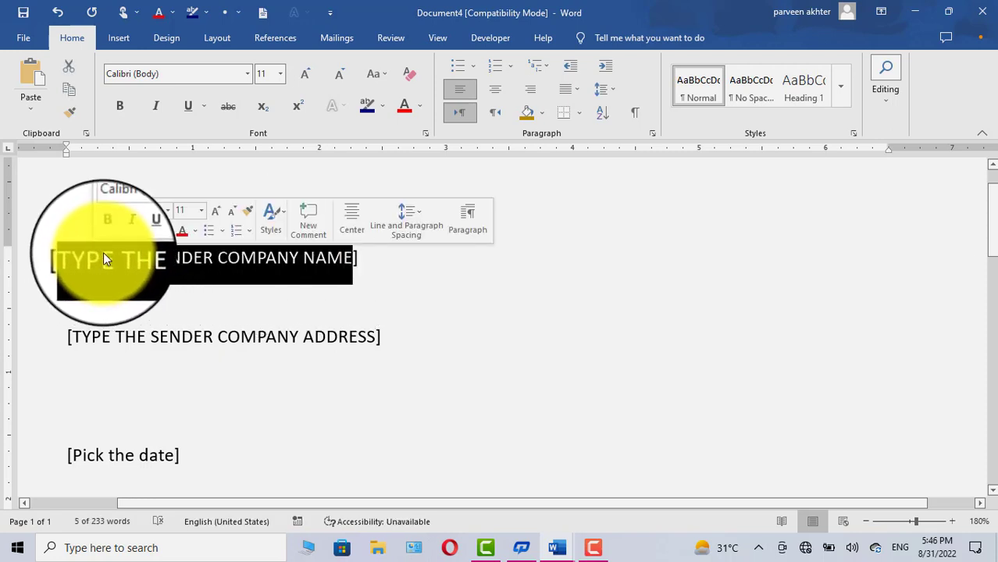
pyautogui.press('Delete')
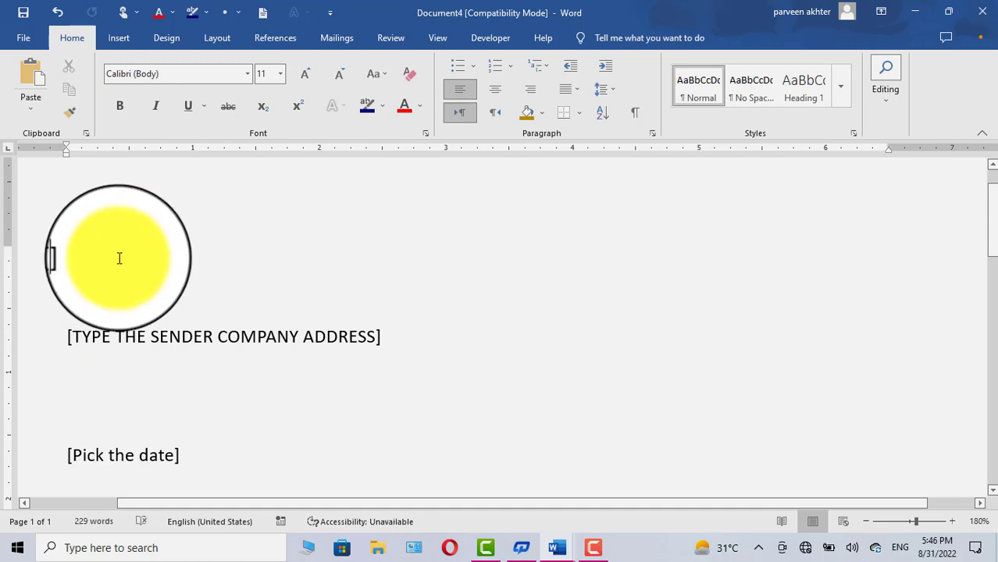
pyautogui.write('xyz')
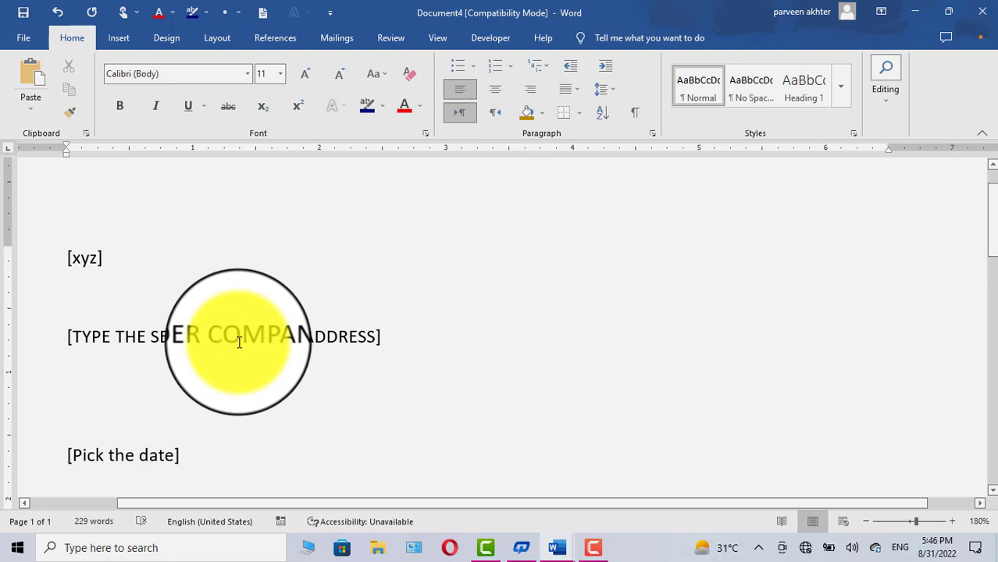
# Step: Examine the remaining date, sender, recipient and salutation placeholders and the body paragraphs of the text-only letter
pyautogui.scroll(-1, 239, 342)
pyautogui.scroll(-3, 239, 342)
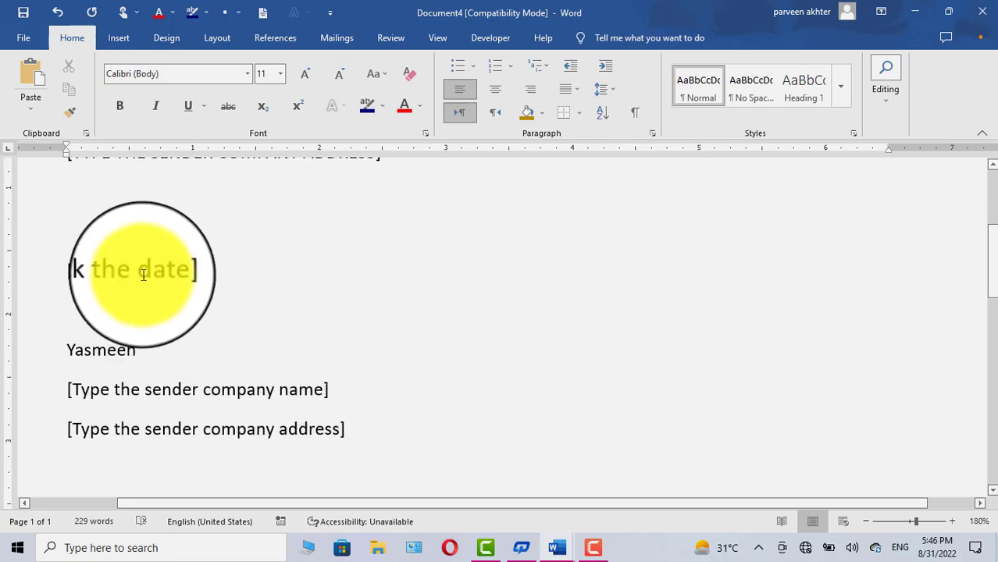
pyautogui.scroll(-3, 144, 275)
pyautogui.scroll(-1, 144, 275)
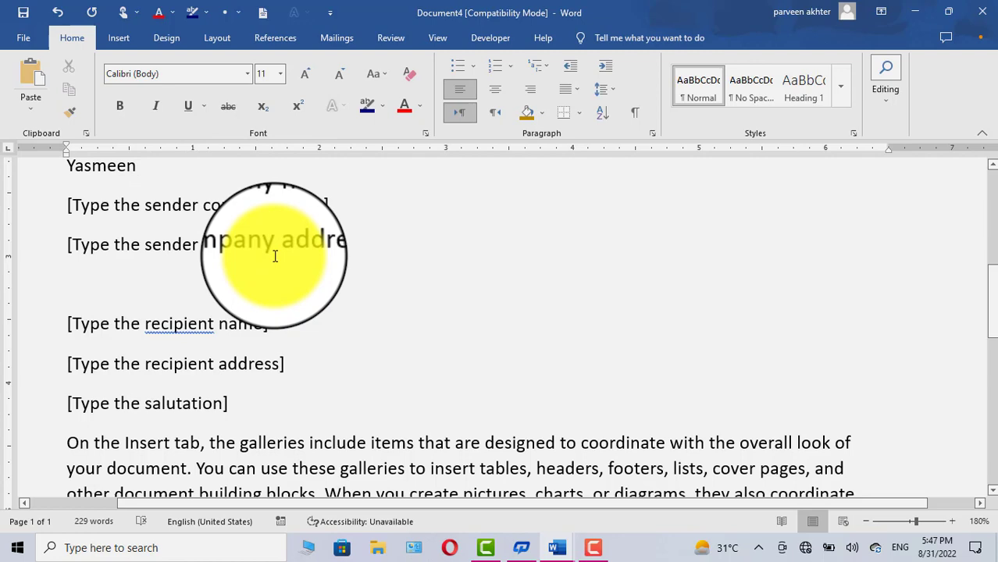
pyautogui.scroll(-4, 275, 257)
pyautogui.scroll(4, 267, 242)
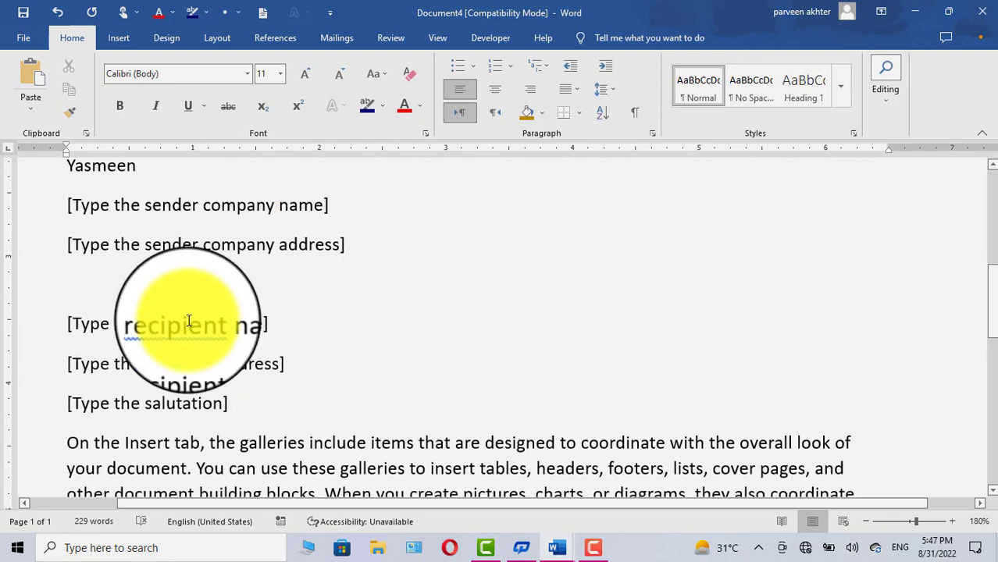
pyautogui.scroll(-3, 188, 322)
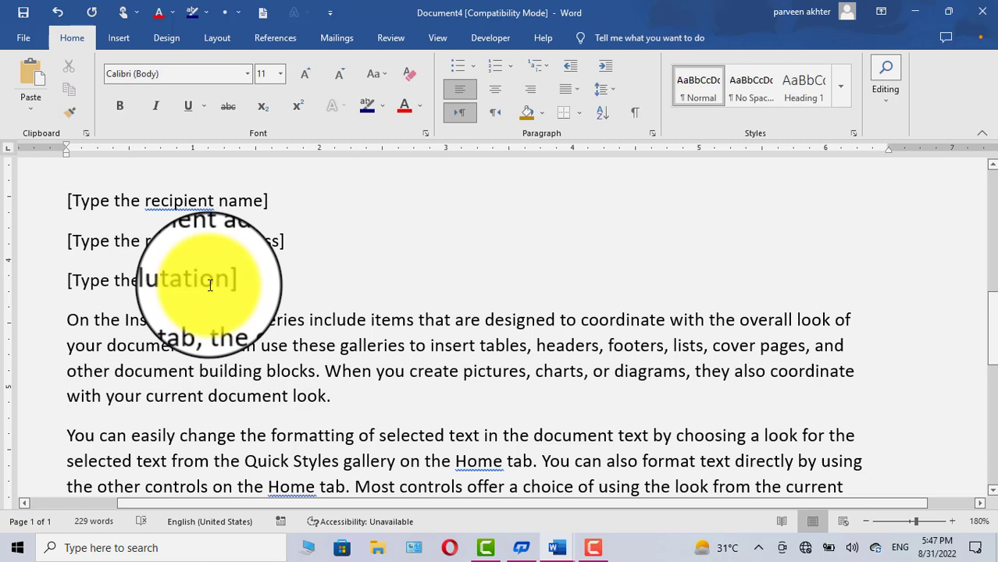
pyautogui.scroll(-2, 209, 283)
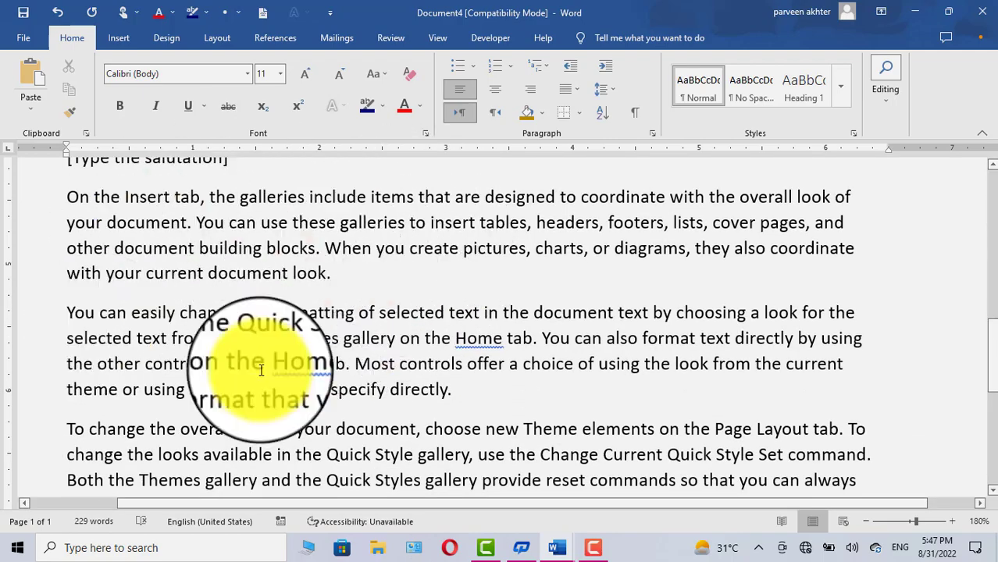
pyautogui.scroll(-2, 282, 312)
pyautogui.scroll(6, 296, 304)
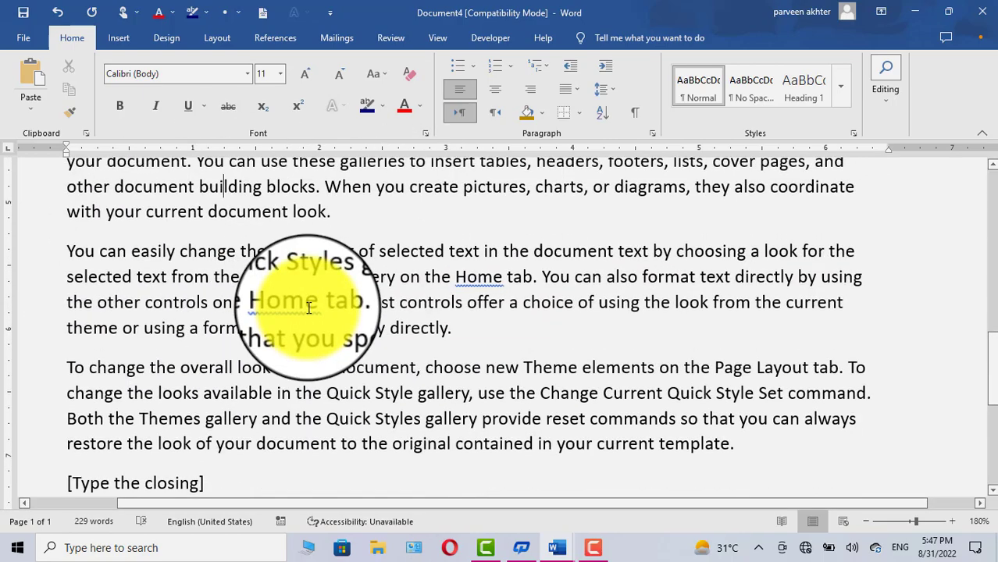
pyautogui.scroll(1, 351, 324)
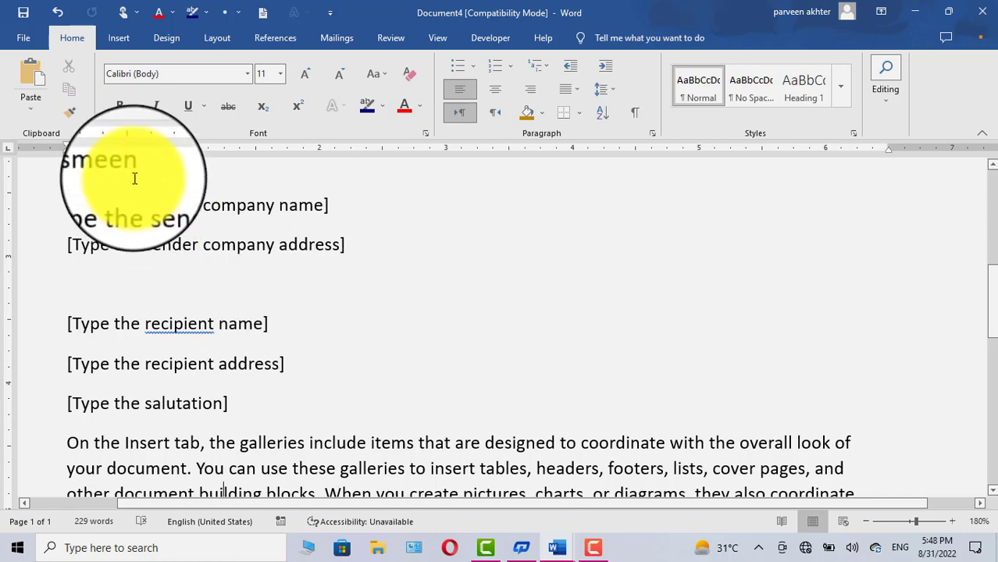
# Step: Review the available paste options once more and close them without pasting, returning to the letter's body text
pyautogui.click(27, 109)
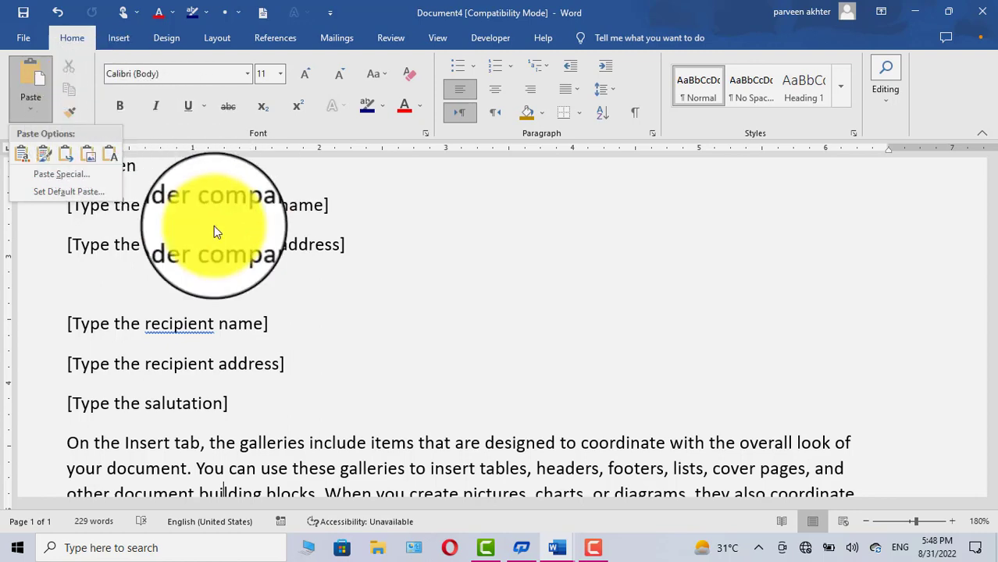
pyautogui.scroll(-3, 230, 255)
pyautogui.click(290, 271)
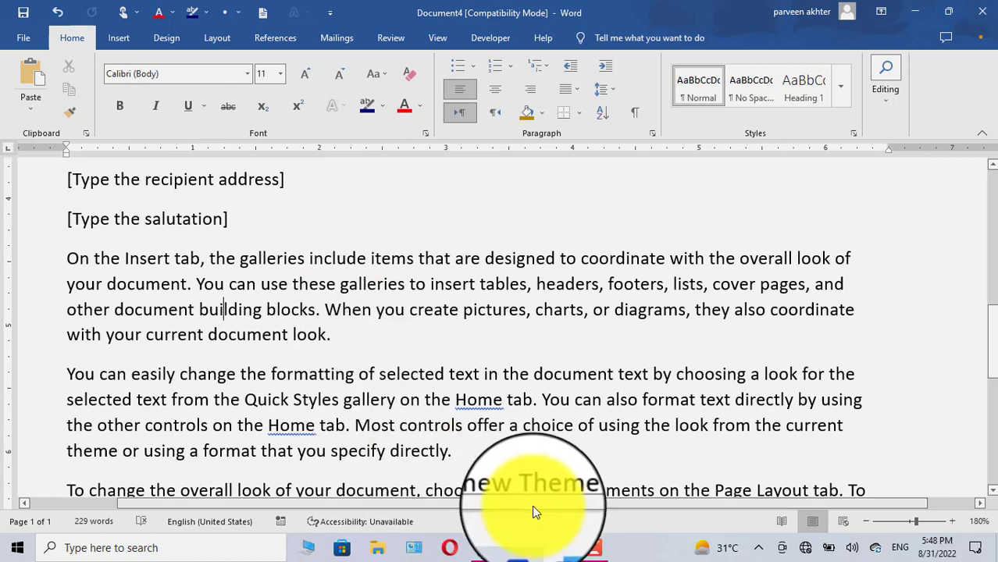
pyautogui.click(594, 549)
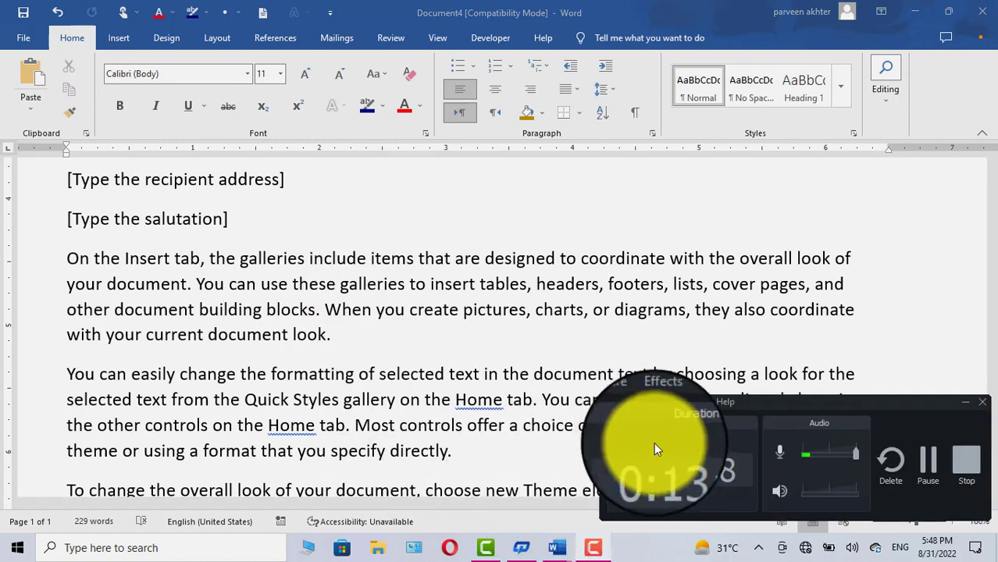
pyautogui.click(924, 455)
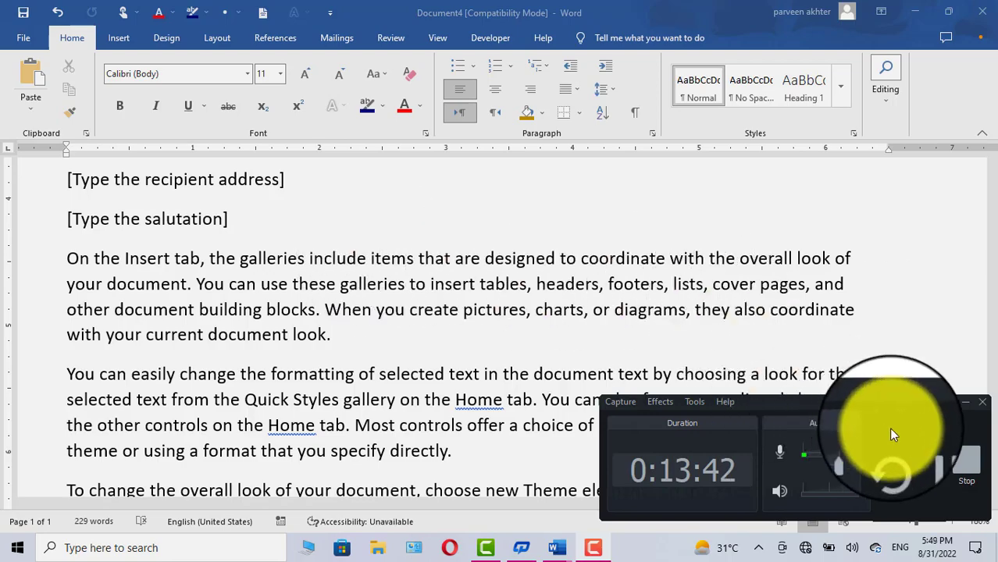
pyautogui.click(938, 474)
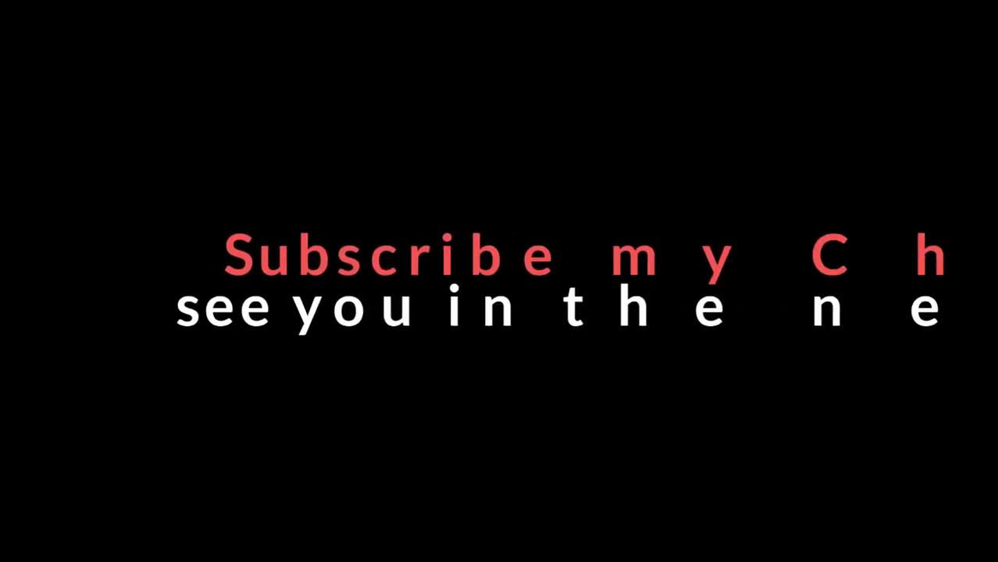